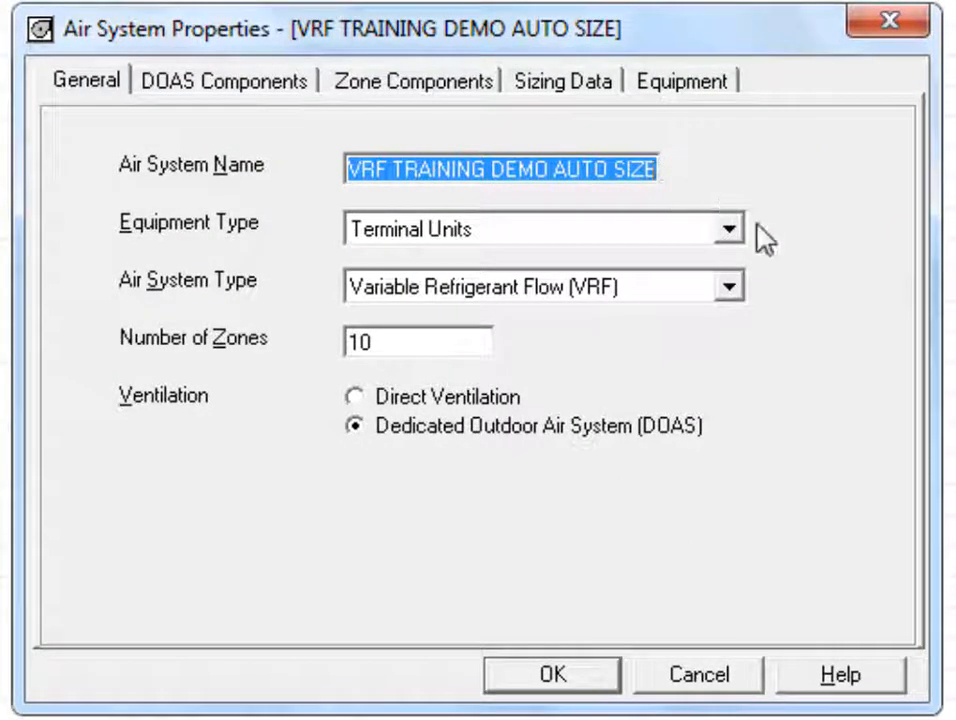
Step: Keep Terminal Units as the equipment type and view the air system type choices
{"action": "left_click", "coordinate": [729, 229]}
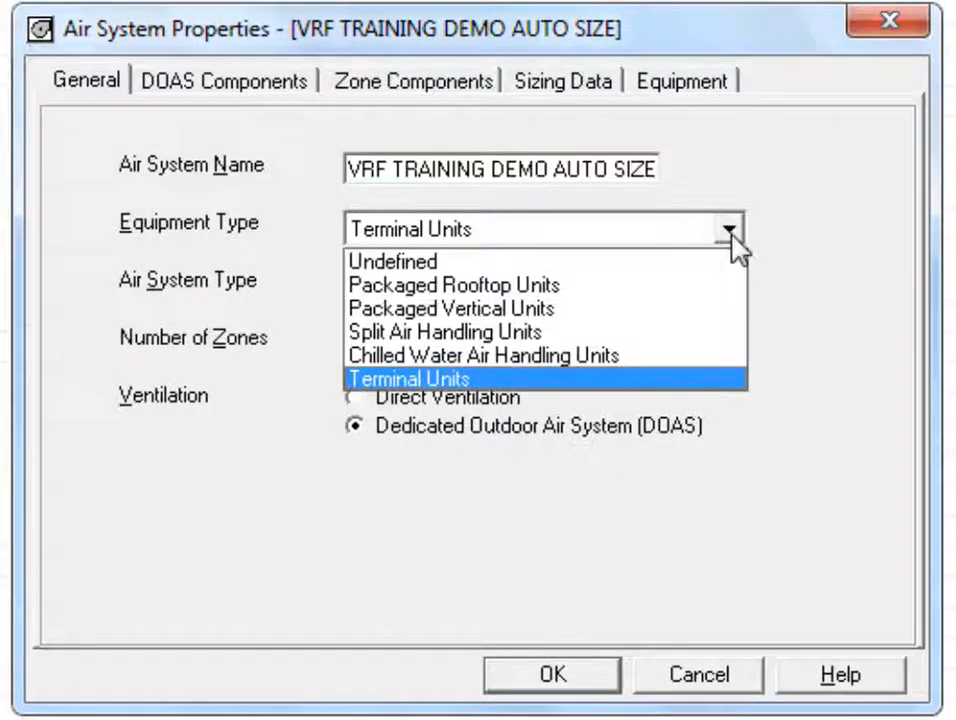
{"action": "left_click", "coordinate": [729, 229]}
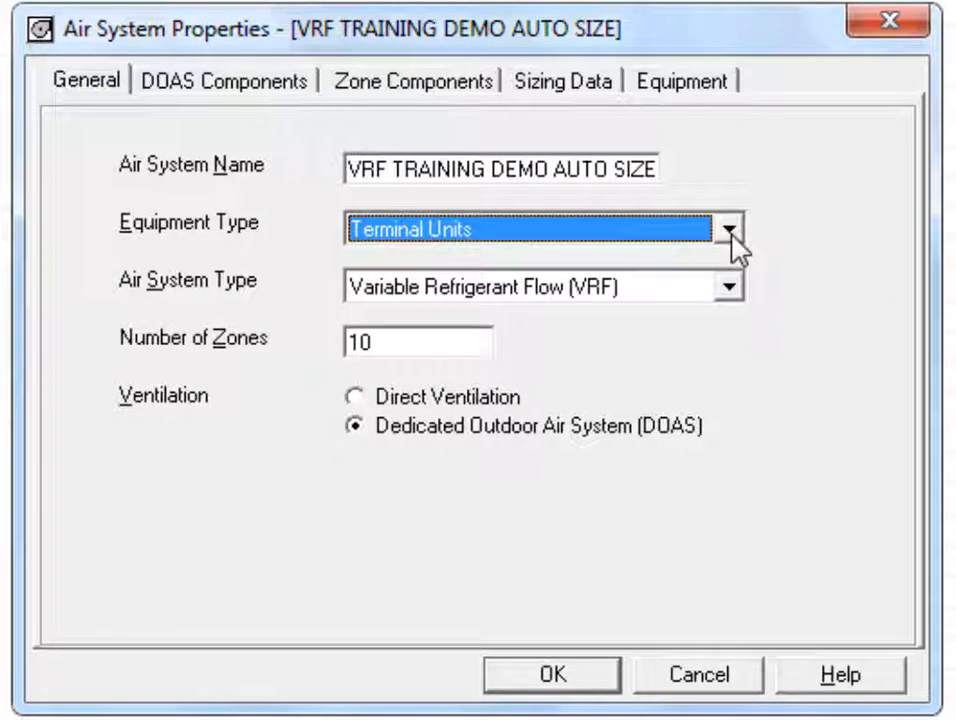
{"action": "left_click", "coordinate": [729, 286]}
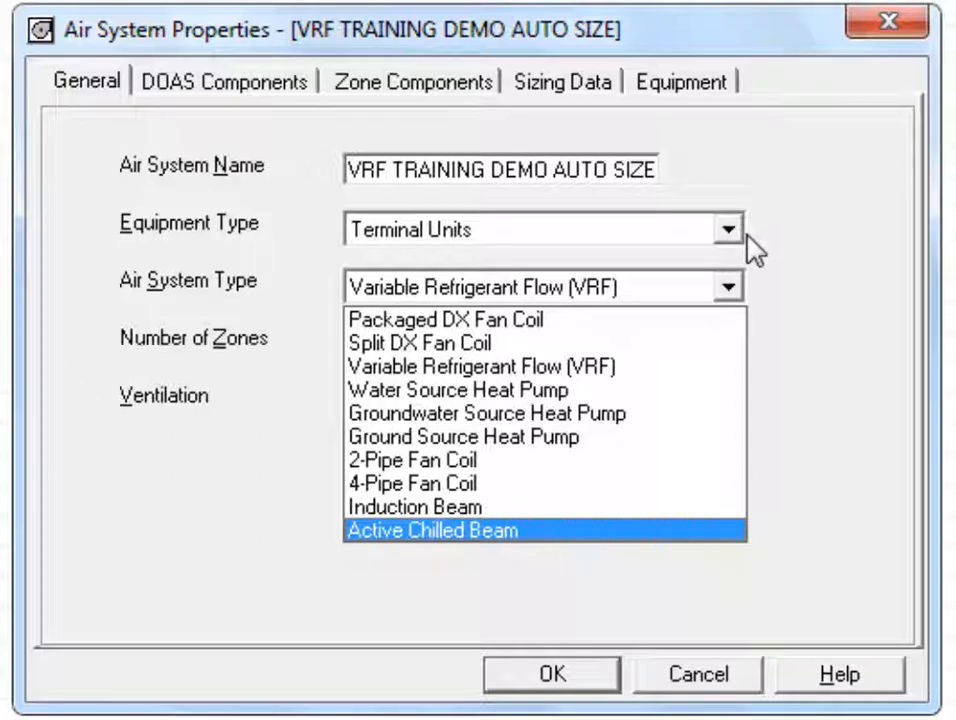
Step: Keep the VRF system type, check that zones equal 10, and show DOAS Components
{"action": "left_click", "coordinate": [604, 290]}
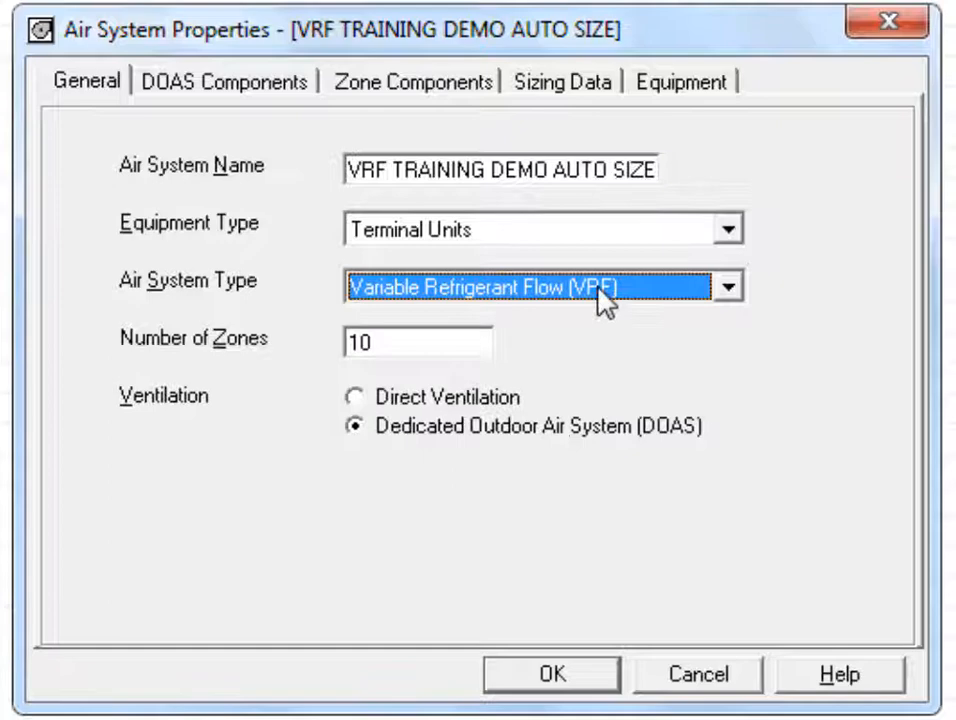
{"action": "double_click", "coordinate": [403, 341]}
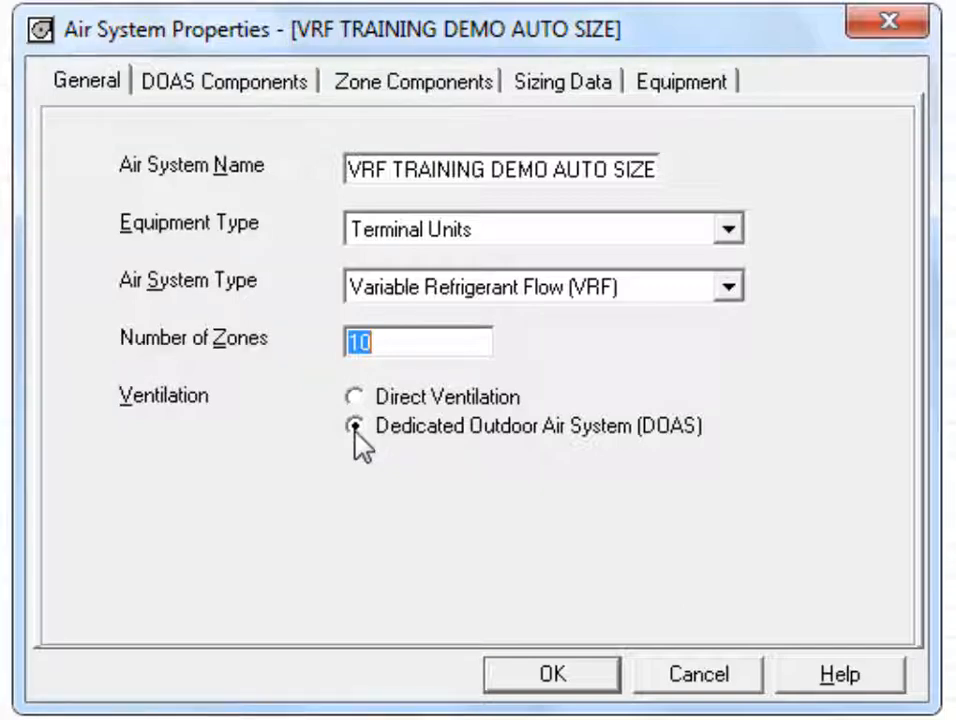
{"action": "left_click", "coordinate": [237, 92]}
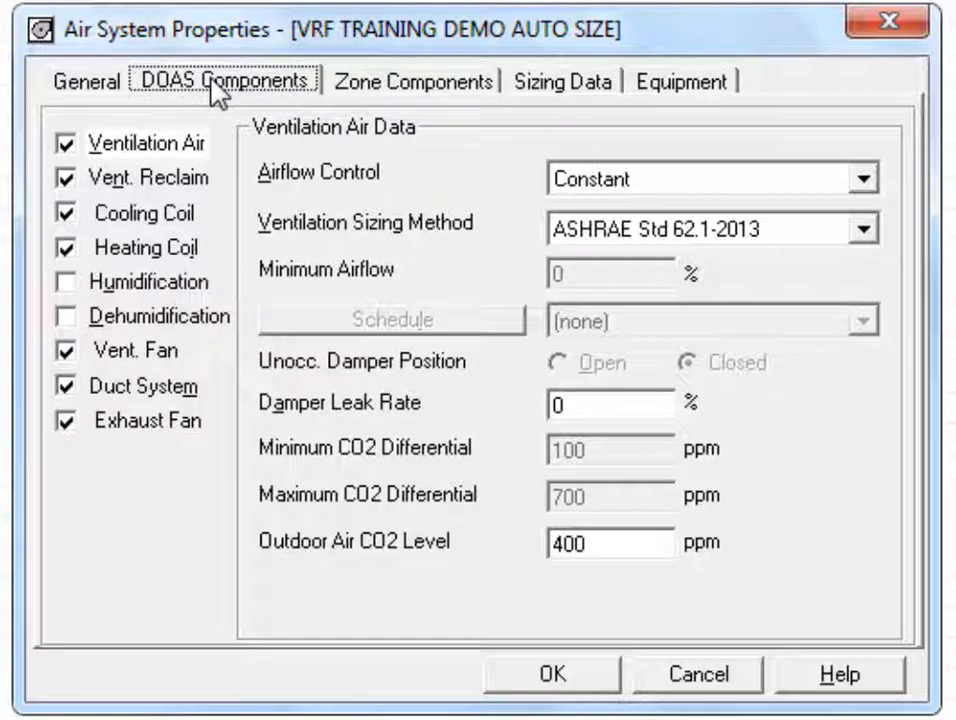
Step: Show the Ventilation Air data and keep Constant airflow control
{"action": "left_click", "coordinate": [165, 146]}
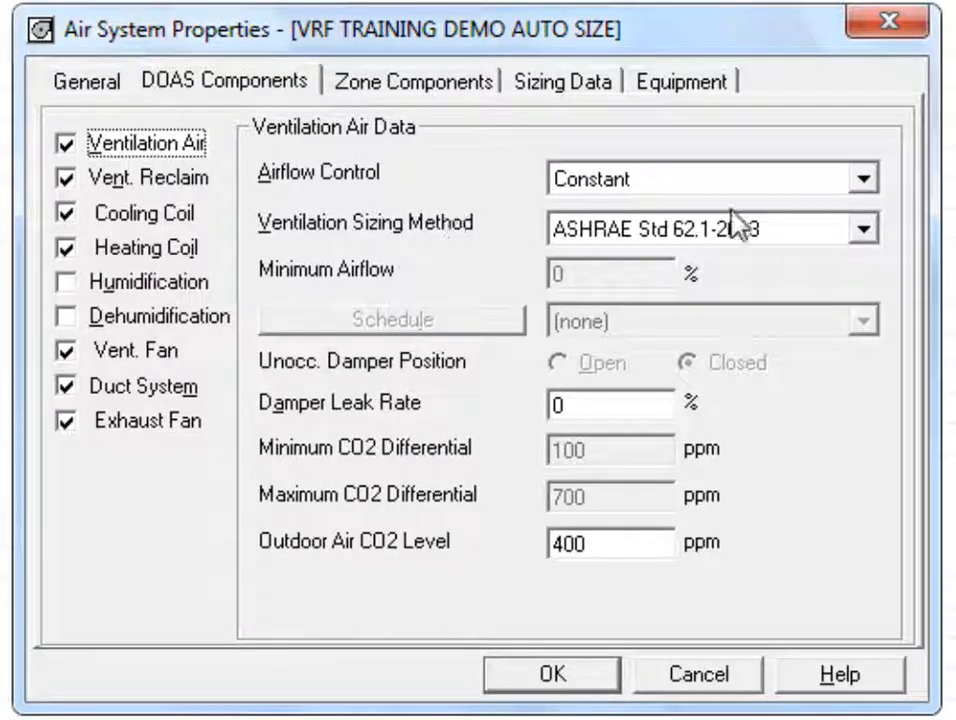
{"action": "left_click", "coordinate": [866, 184]}
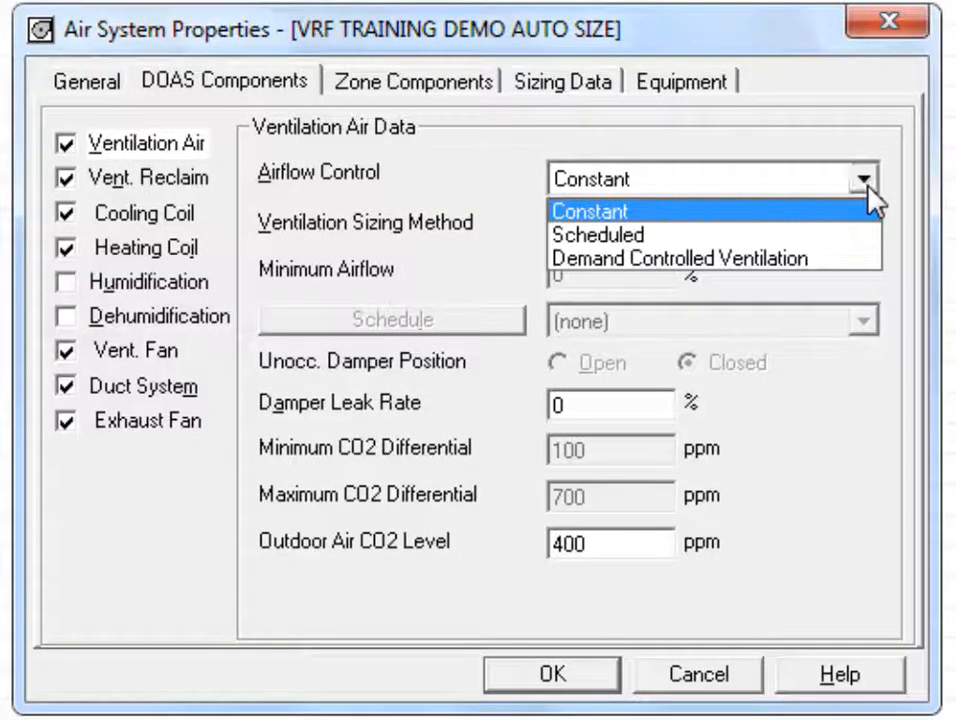
{"action": "left_click", "coordinate": [867, 186]}
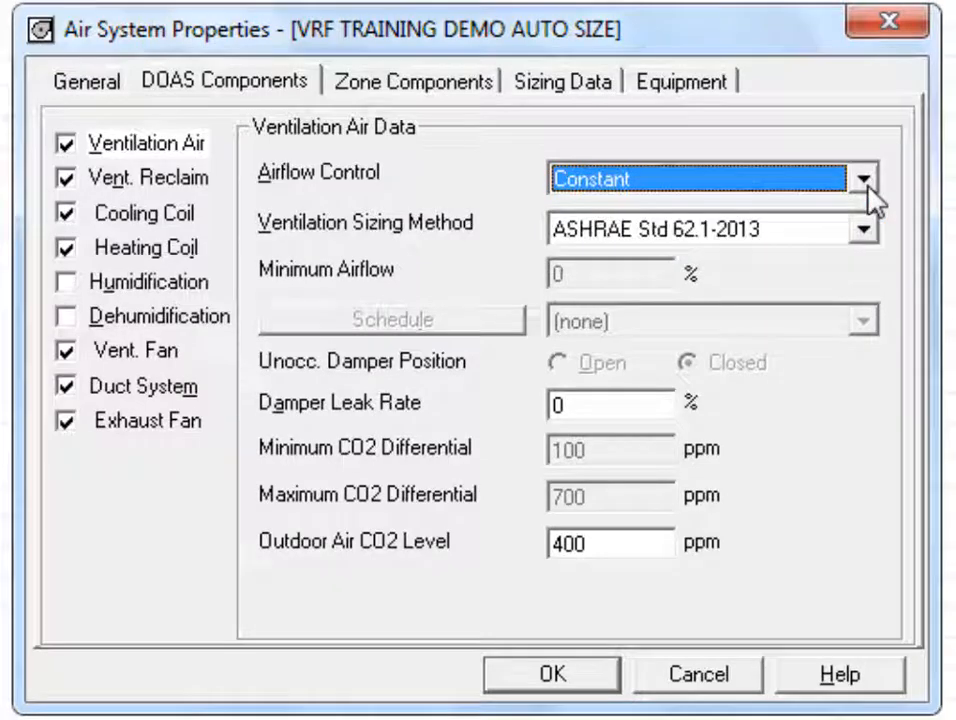
{"action": "left_click", "coordinate": [866, 181]}
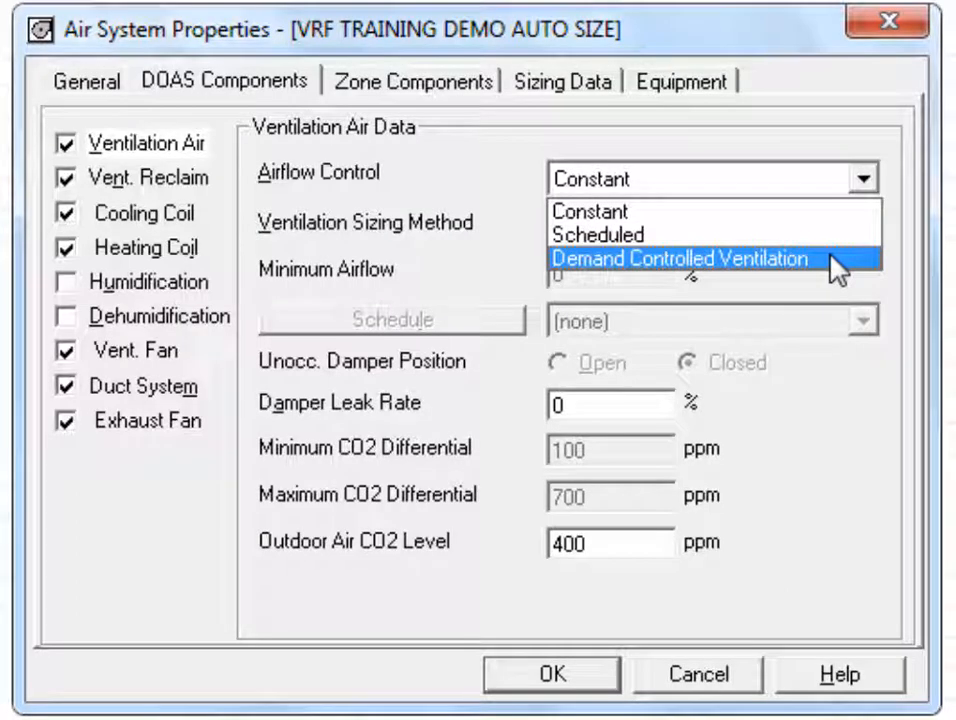
{"action": "left_click", "coordinate": [838, 213]}
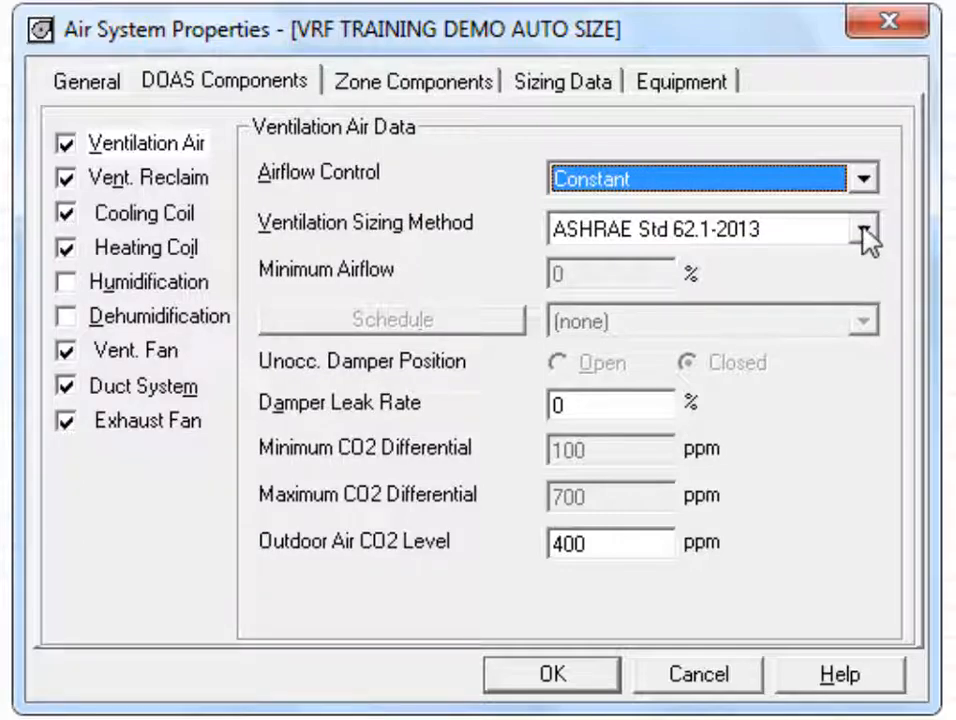
Step: Keep ASHRAE Std 62.1-2013 ventilation sizing and show the Vent. Reclaim data
{"action": "left_click", "coordinate": [863, 232]}
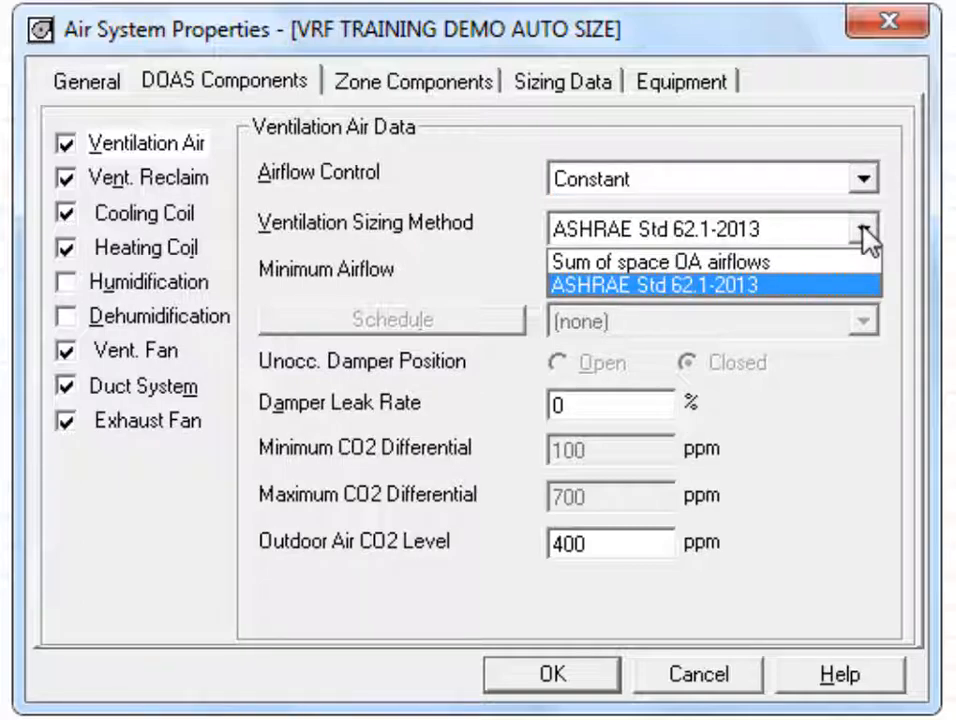
{"action": "left_click", "coordinate": [864, 233]}
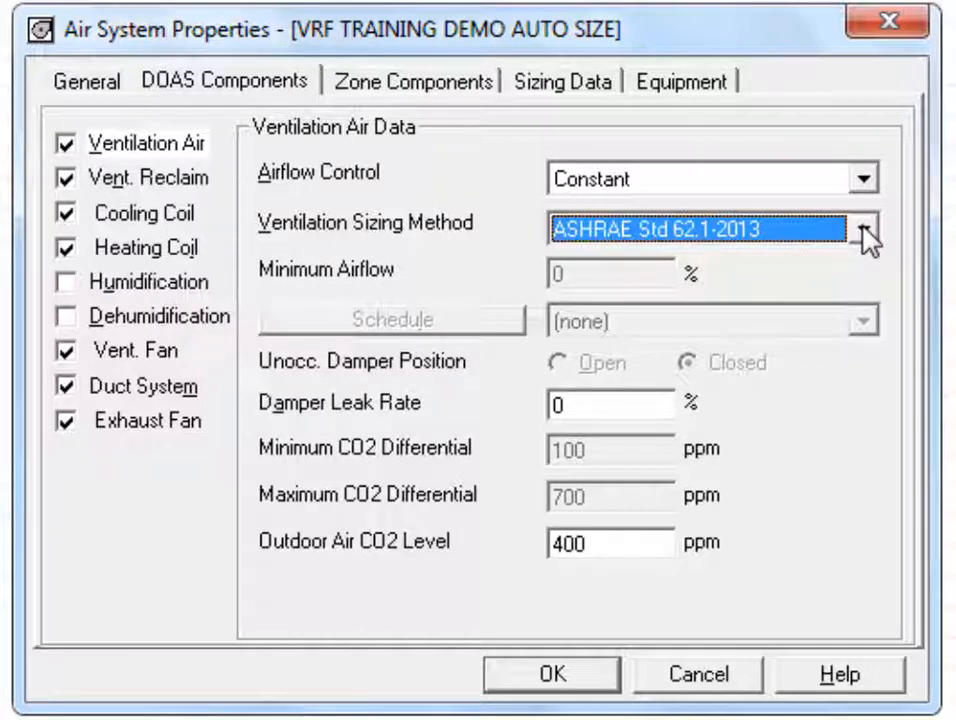
{"action": "left_click", "coordinate": [864, 232]}
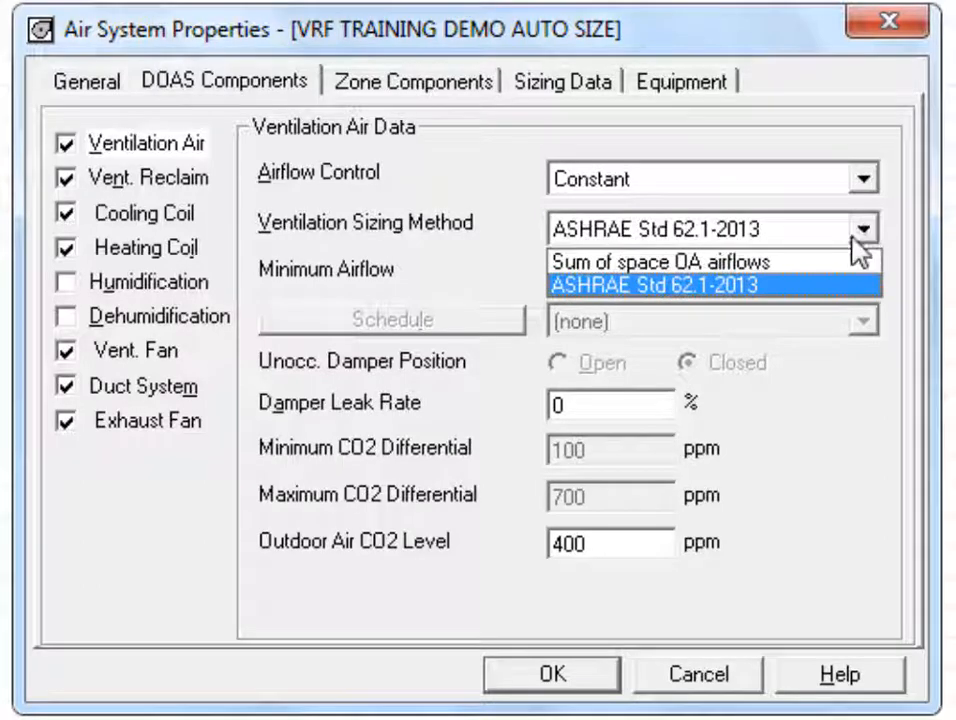
{"action": "left_click", "coordinate": [826, 287]}
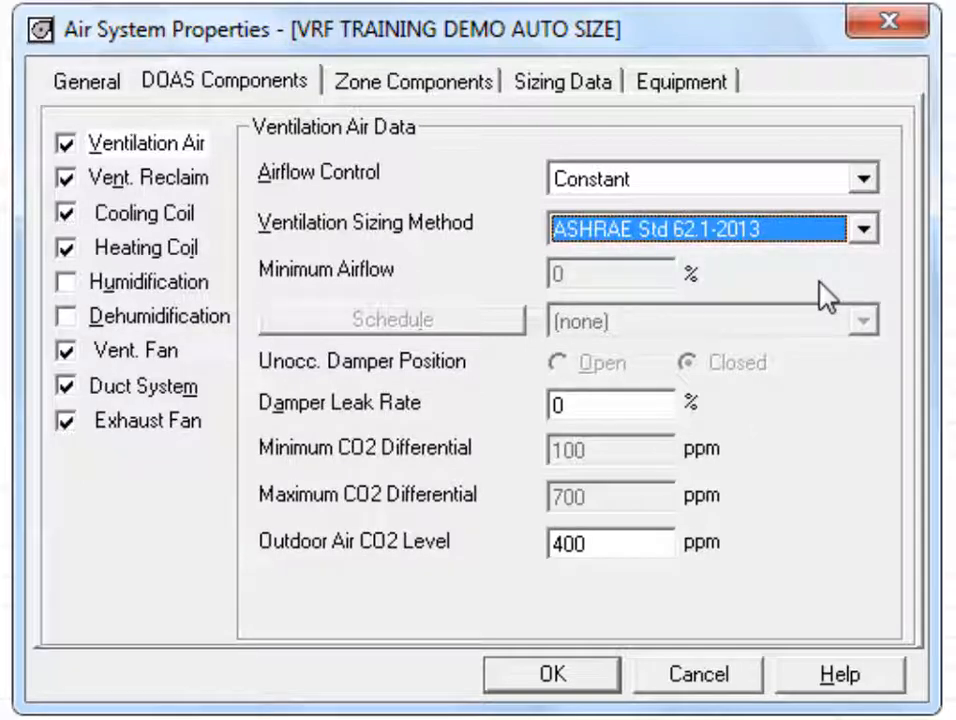
{"action": "left_click", "coordinate": [168, 182]}
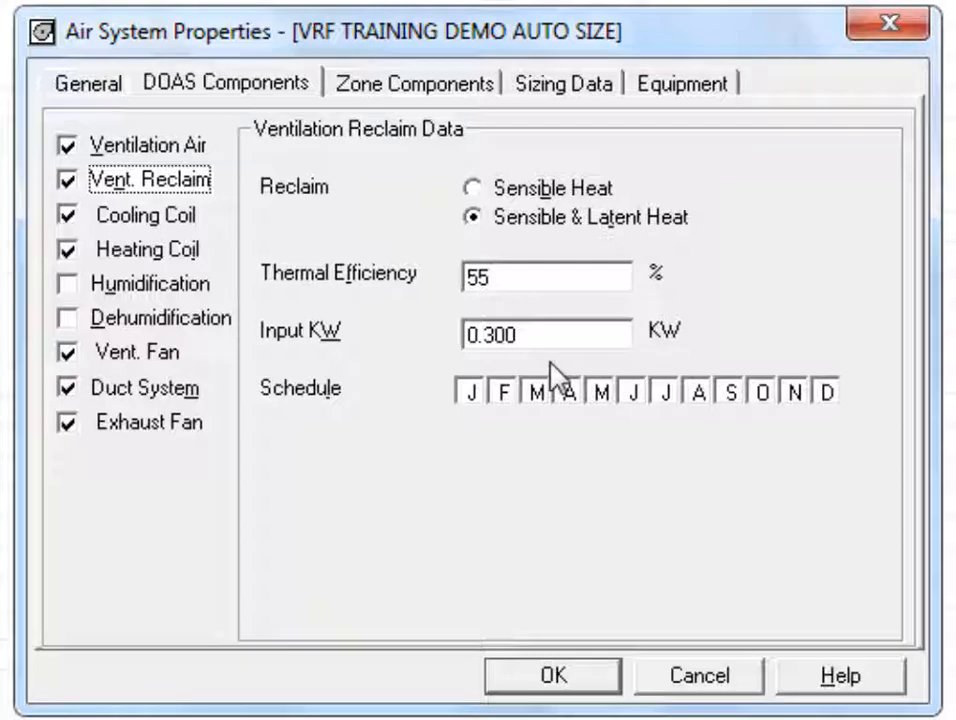
Step: Set the ventilation reclaim input to 0.5 kW and show the Cooling Coil data
{"action": "type", "text": ".5"}
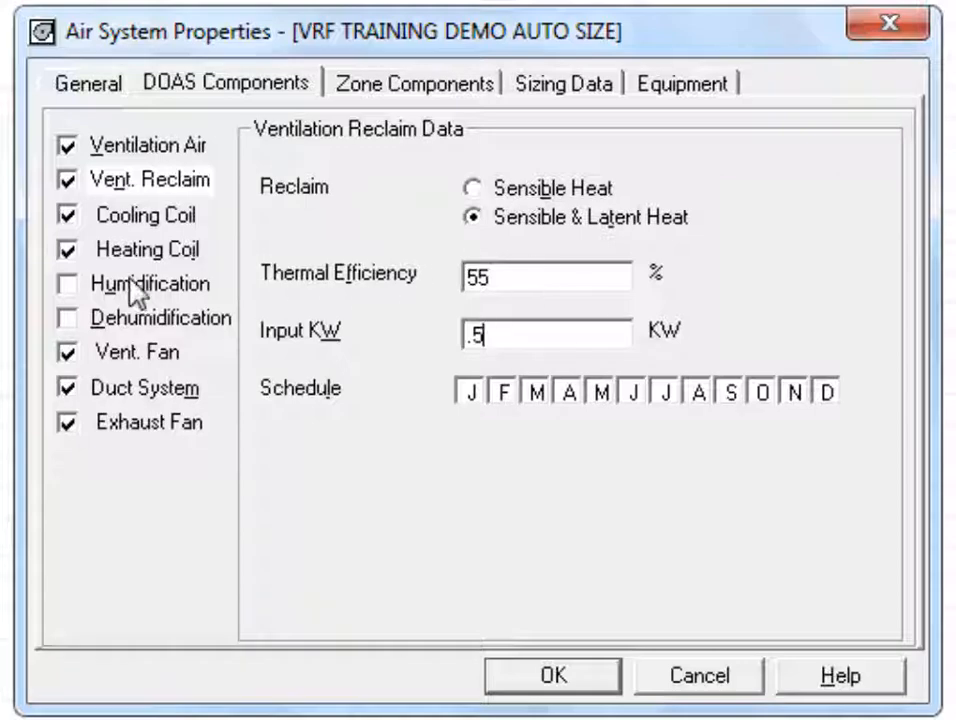
{"action": "left_click", "coordinate": [154, 224]}
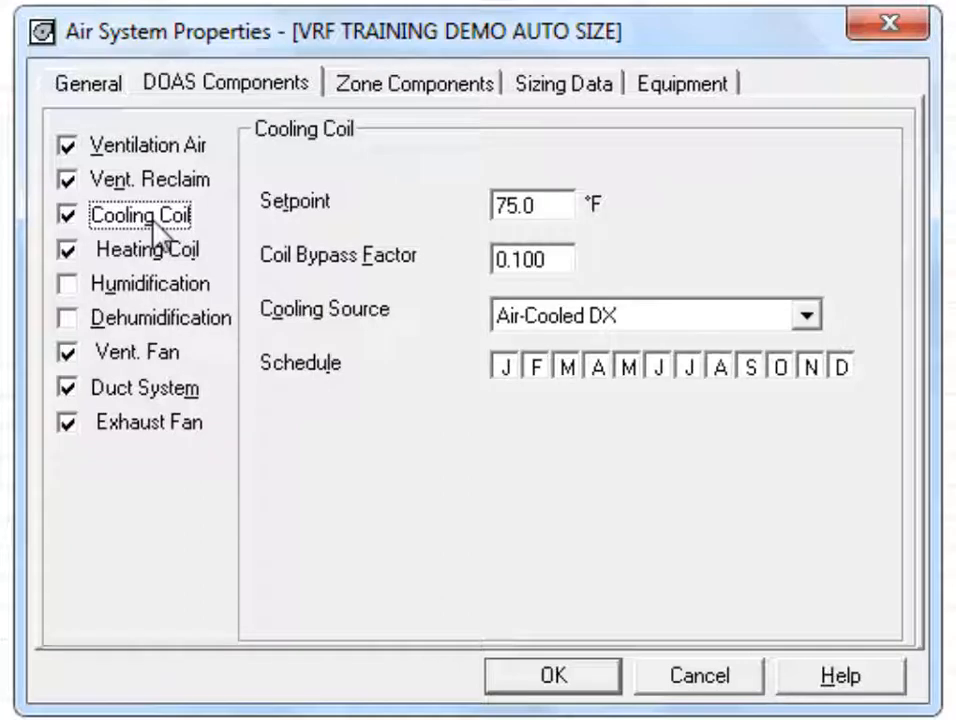
Step: Leave the cooling coil setpoint at 75.0 °F and move to the Heating Coil data
{"action": "double_click", "coordinate": [540, 206]}
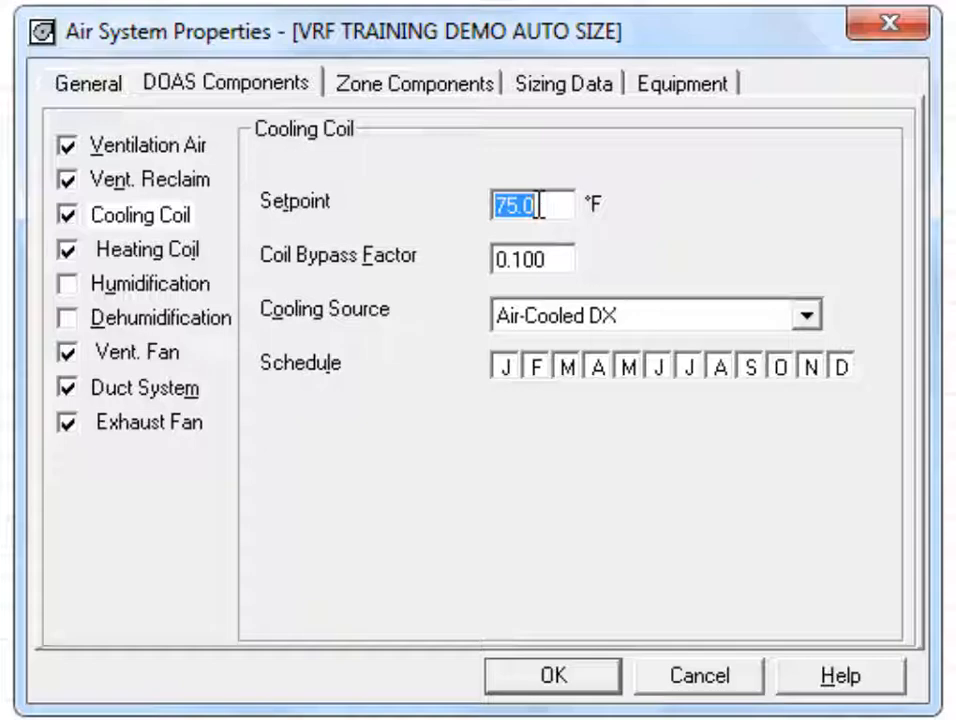
{"action": "left_click", "coordinate": [549, 206]}
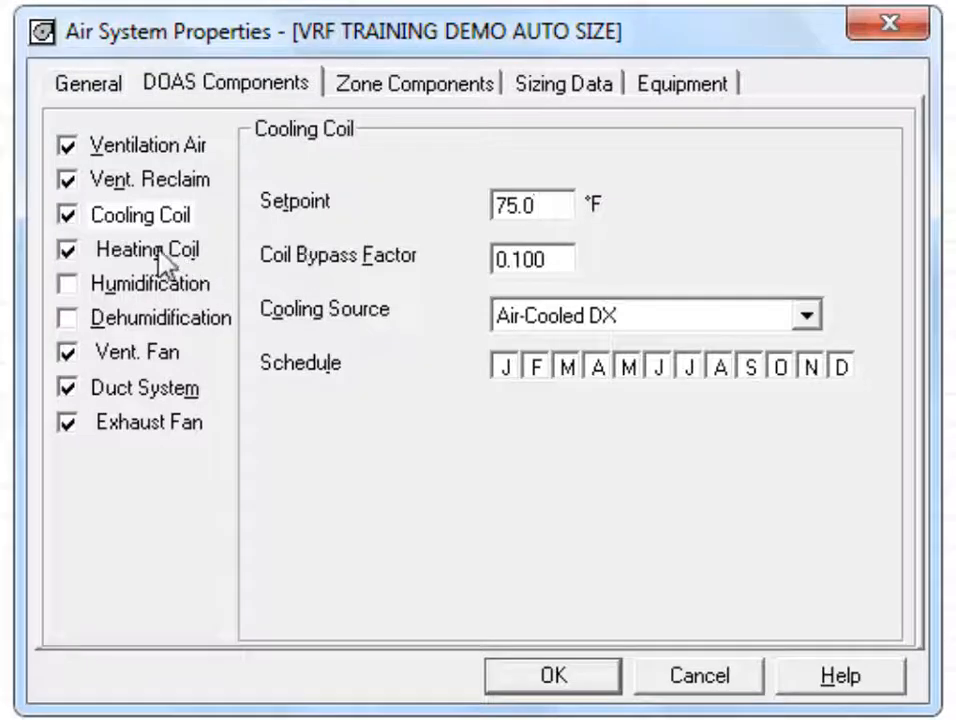
{"action": "left_click", "coordinate": [158, 258]}
Step: Confirm the heating coil setpoint stays 70.0 °F, then show the Vent. Fan data
{"action": "double_click", "coordinate": [568, 208]}
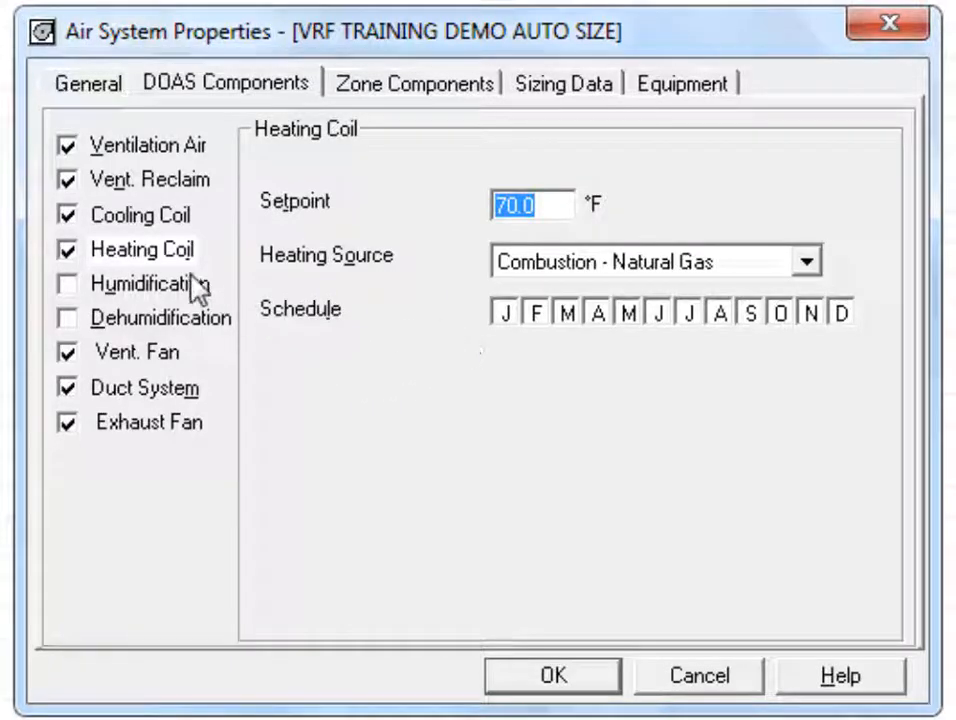
{"action": "left_click", "coordinate": [162, 250]}
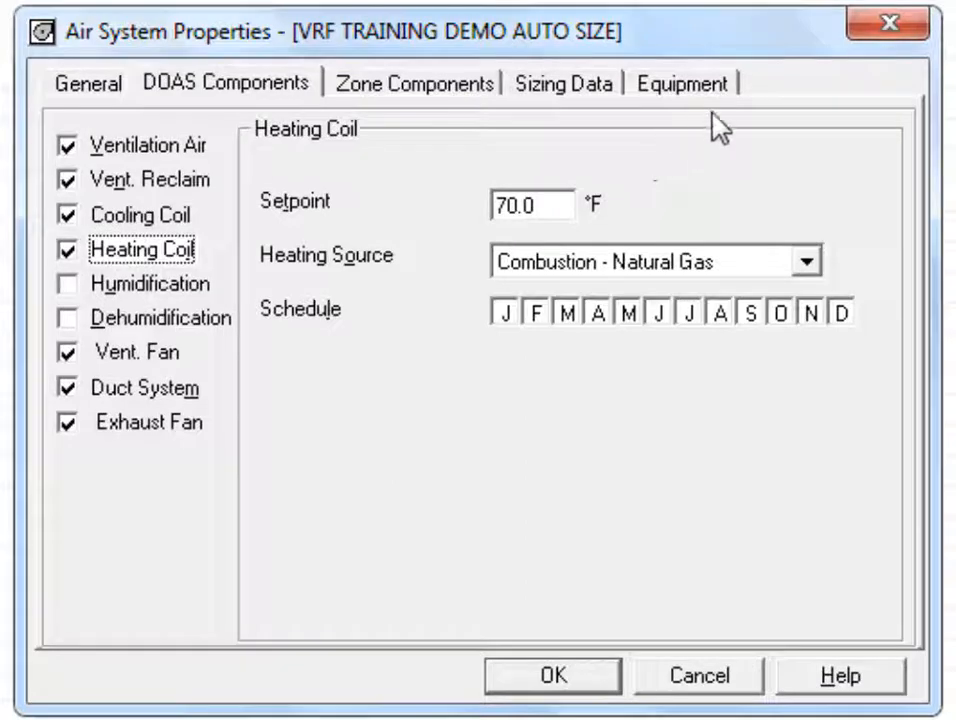
{"action": "left_click", "coordinate": [538, 208]}
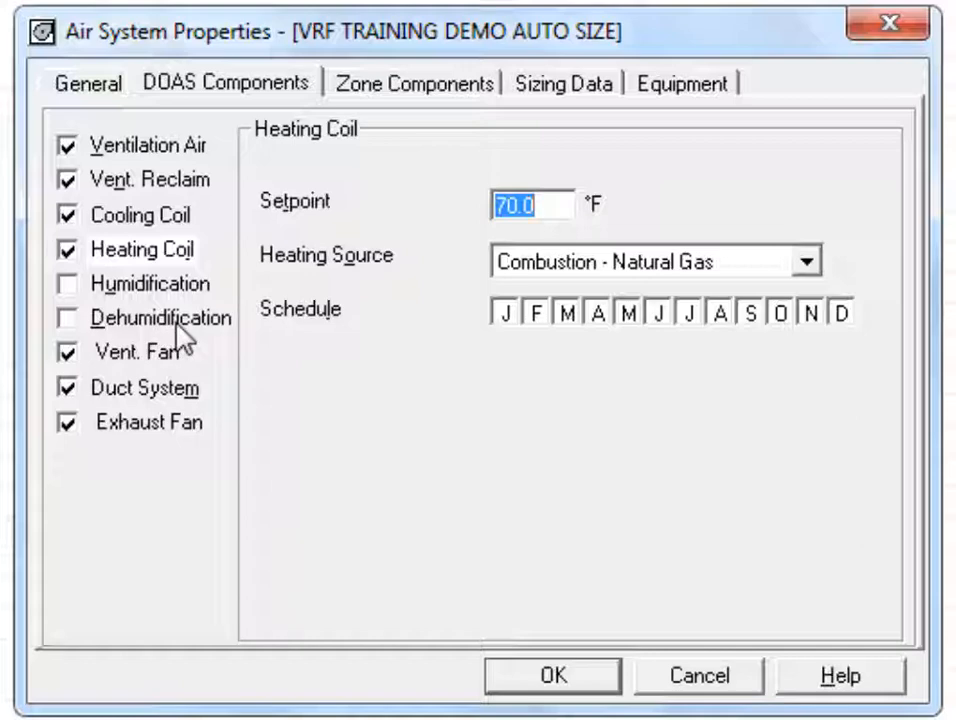
{"action": "left_click", "coordinate": [160, 350]}
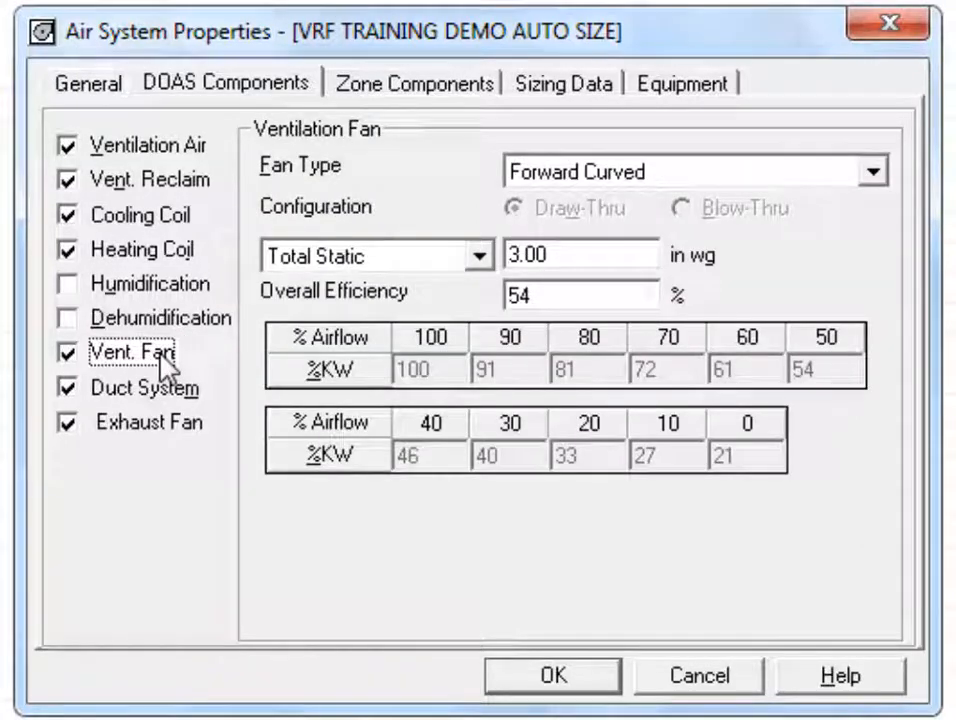
Step: Keep the fan at Total Static 3.00 in wg and Forward Curved, then show Duct System data
{"action": "double_click", "coordinate": [561, 263]}
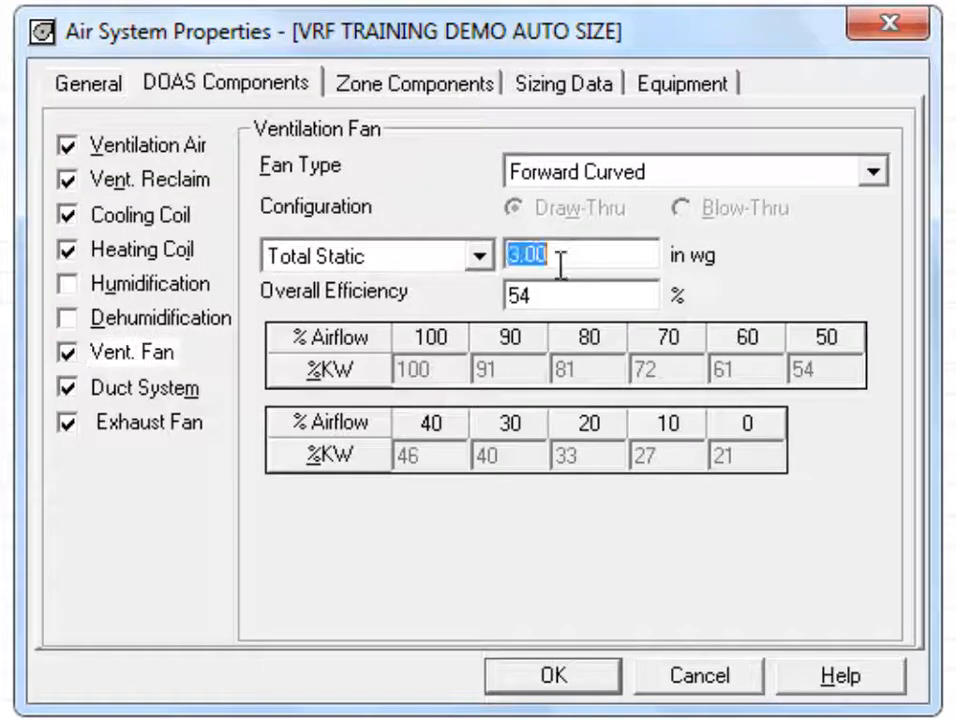
{"action": "left_click", "coordinate": [480, 258]}
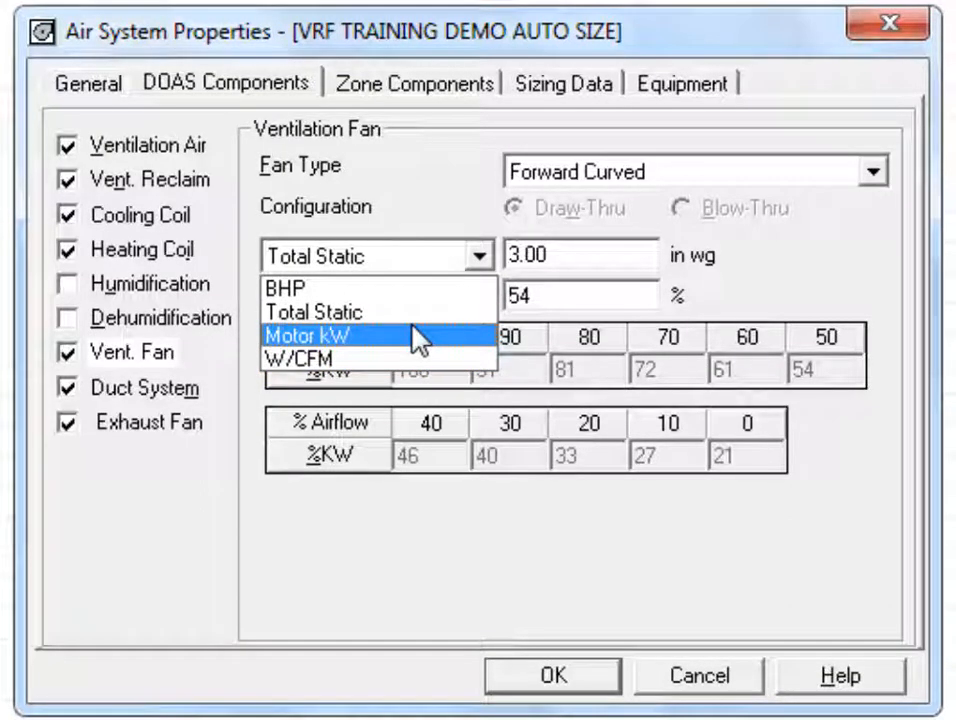
{"action": "left_click", "coordinate": [562, 262]}
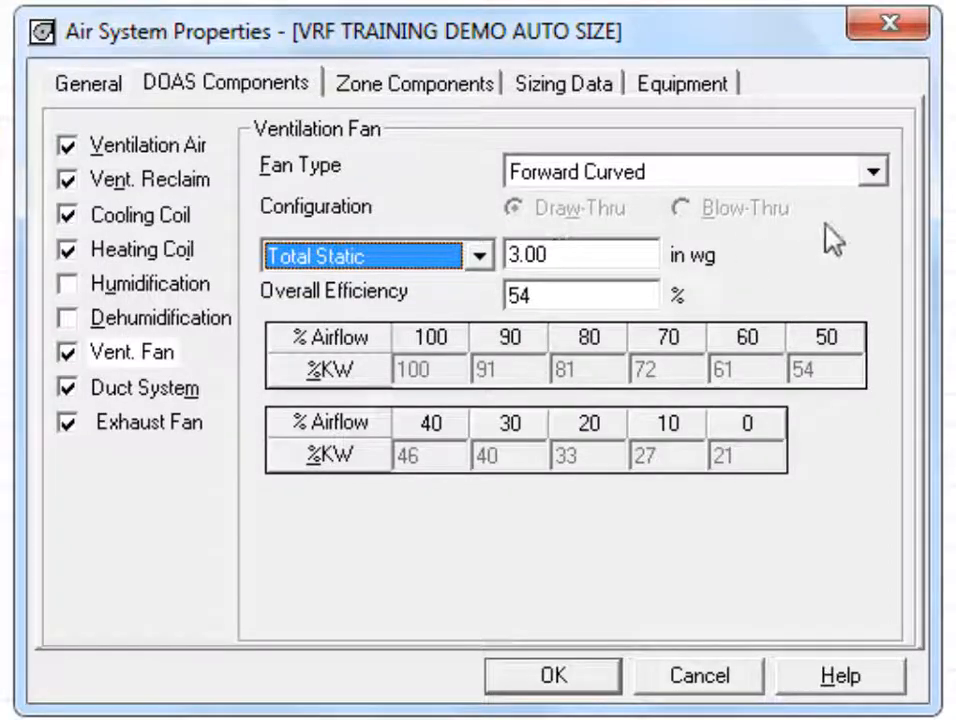
{"action": "left_click", "coordinate": [873, 173]}
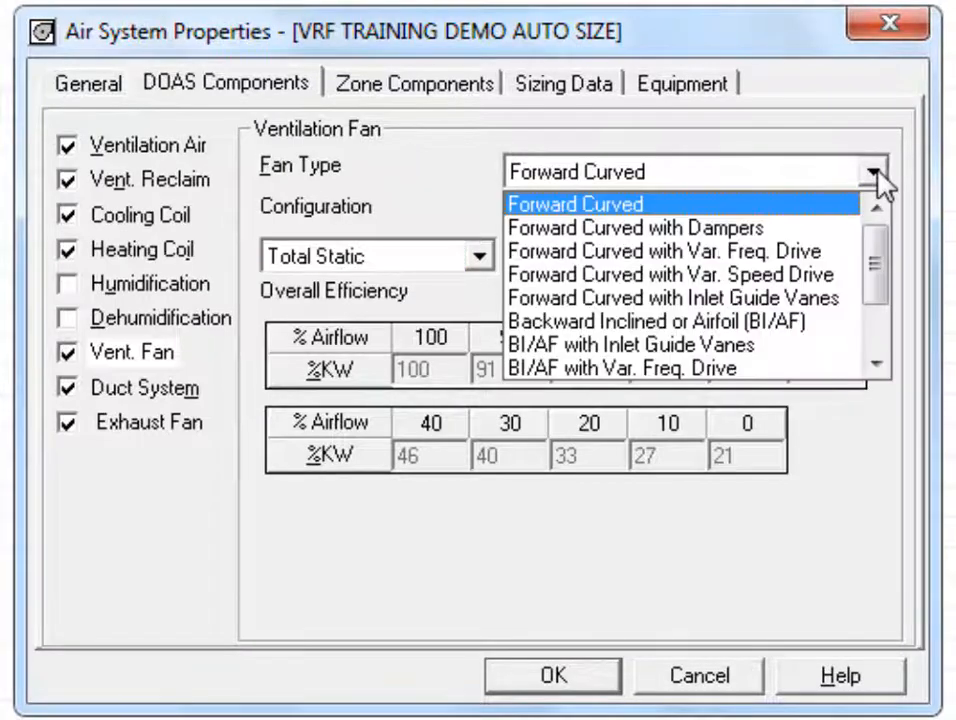
{"action": "left_click", "coordinate": [877, 173]}
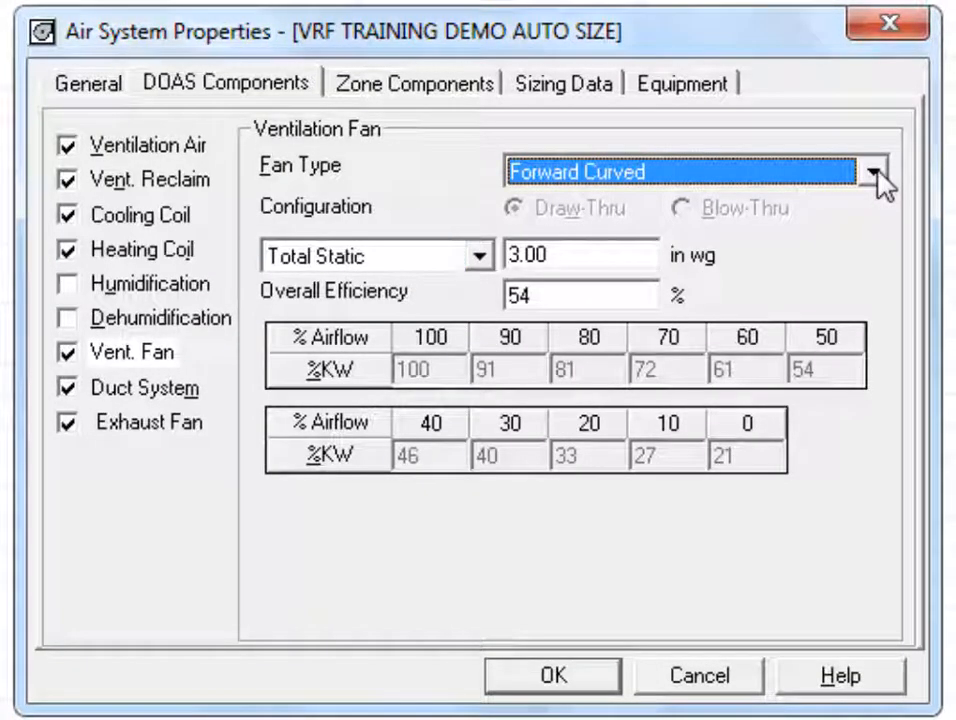
{"action": "left_click", "coordinate": [143, 392]}
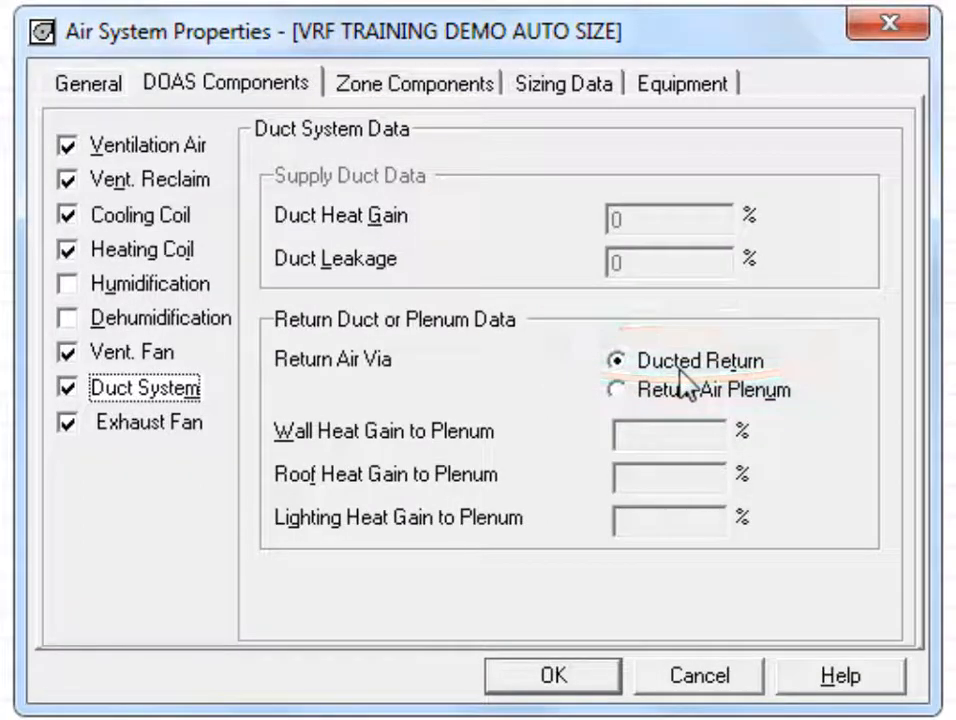
{"action": "left_click", "coordinate": [629, 400]}
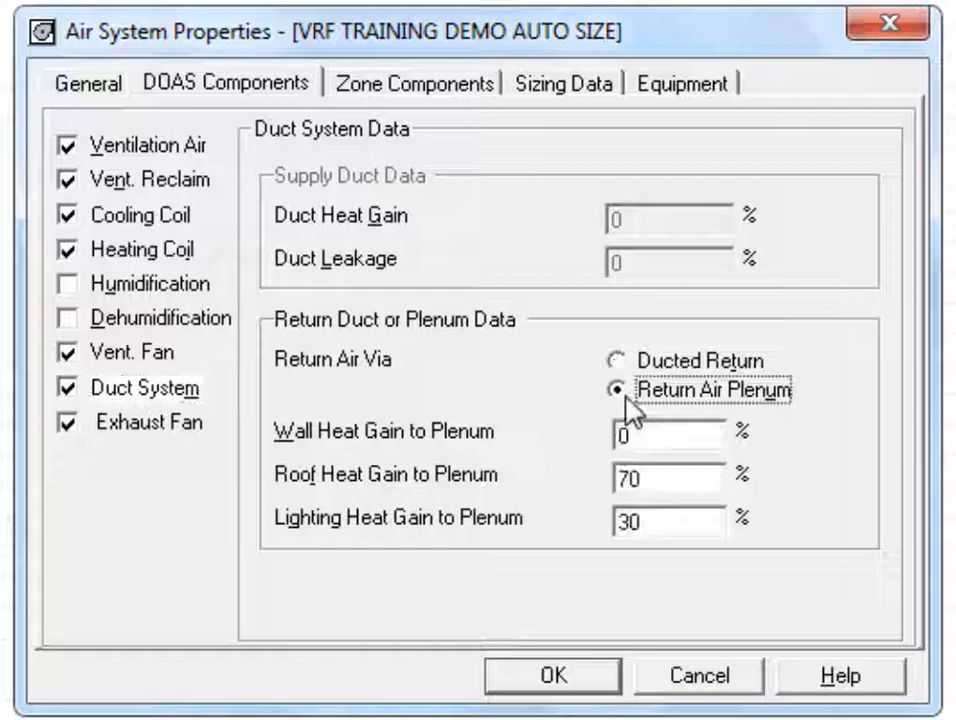
{"action": "double_click", "coordinate": [661, 437]}
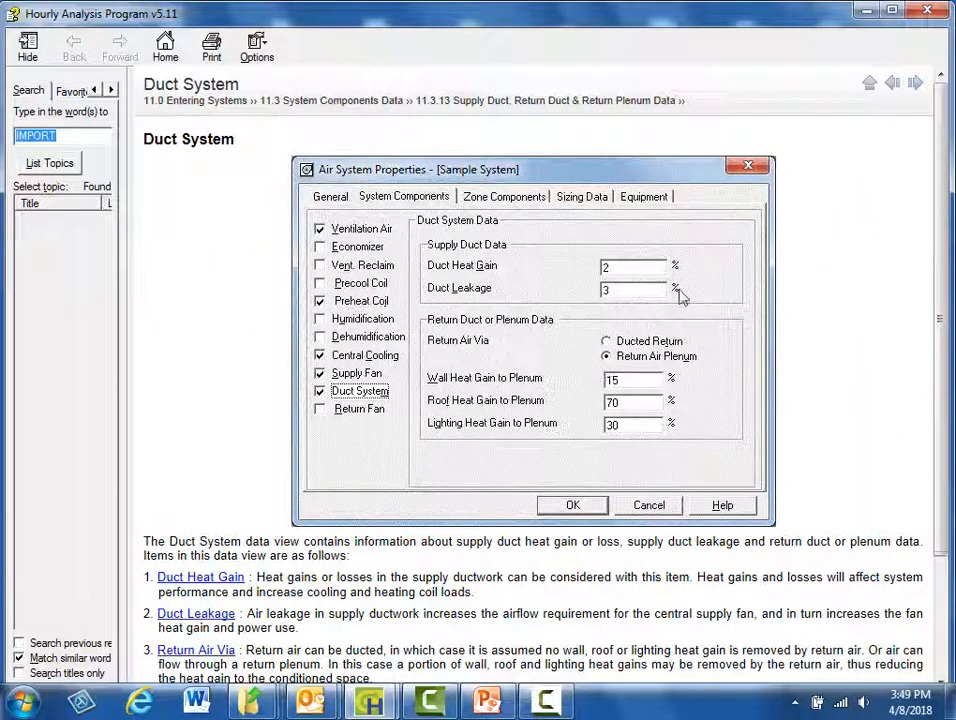
{"action": "left_click", "coordinate": [931, 11]}
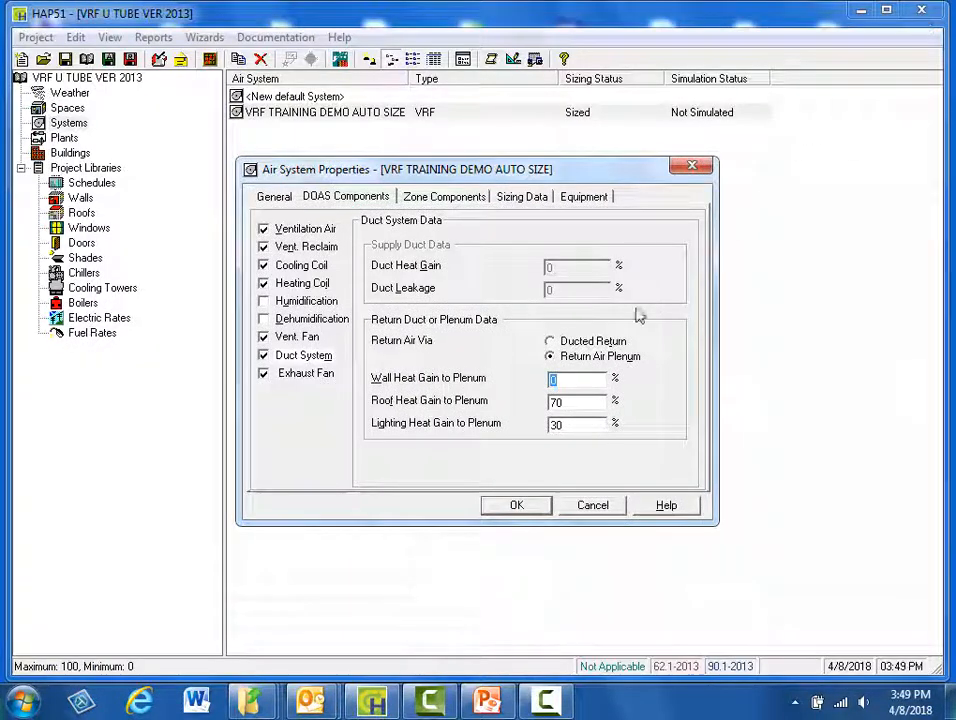
{"action": "left_click", "coordinate": [551, 341]}
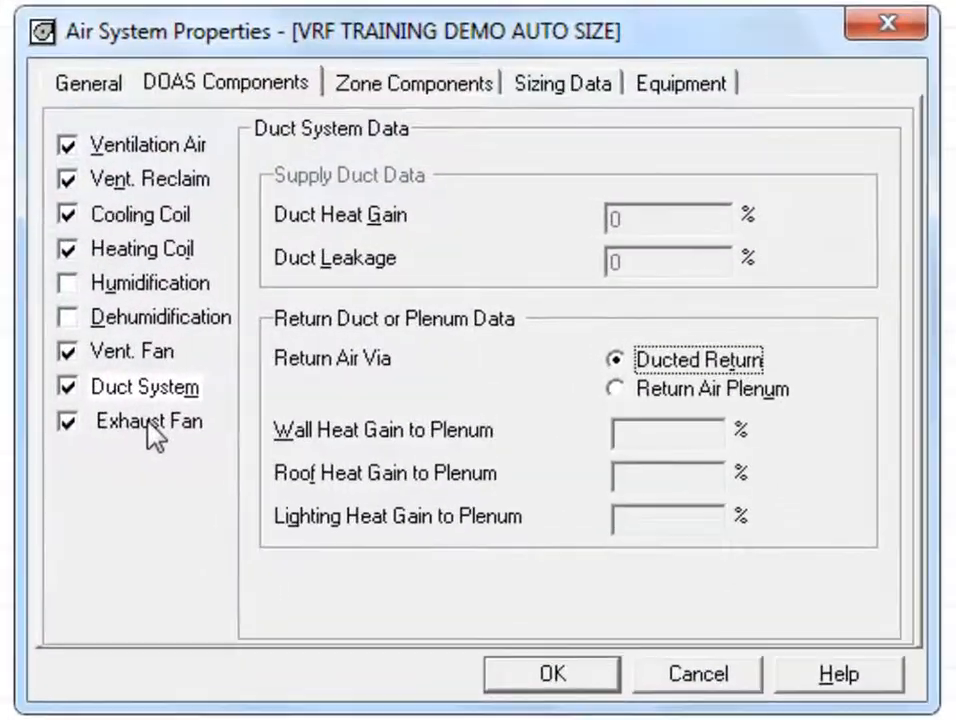
{"action": "left_click", "coordinate": [220, 403]}
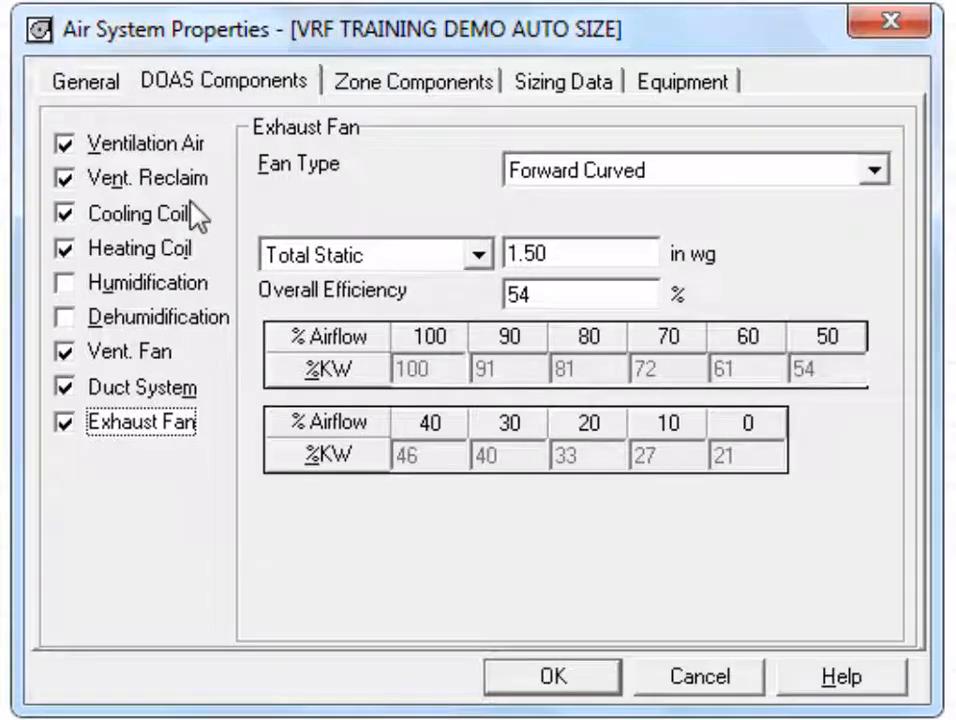
Step: Show the Zone Components space assignments and advance to zone 2, Corridor 100
{"action": "left_click", "coordinate": [431, 90]}
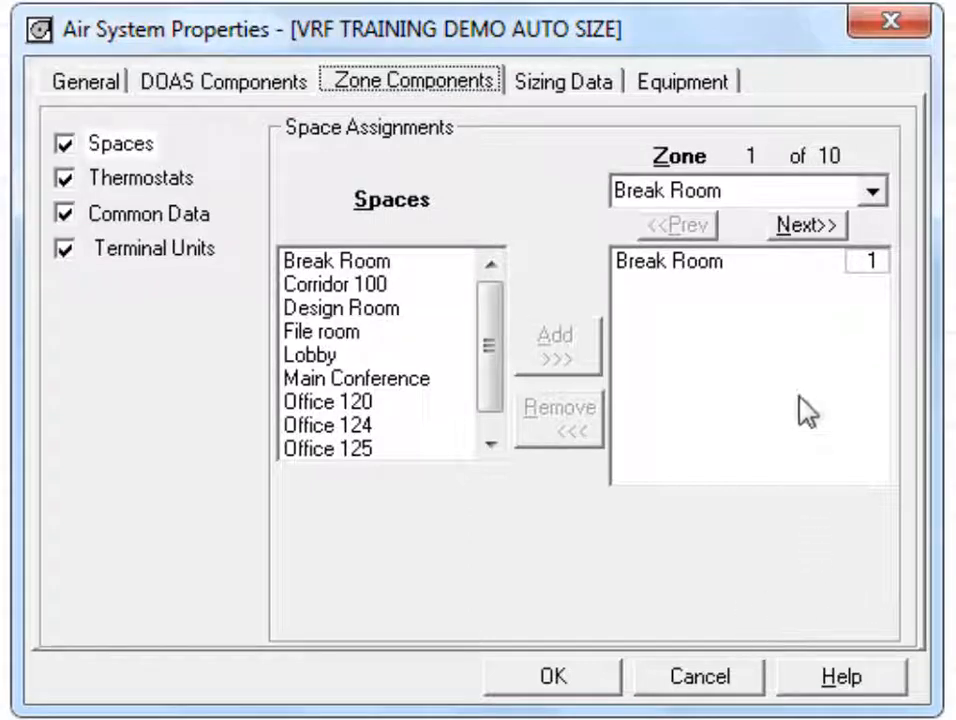
{"action": "left_click", "coordinate": [808, 228]}
Step: Step forward to zone 3 (Elec Room) and zone 4 (File Storage Rm)
{"action": "left_click", "coordinate": [806, 228]}
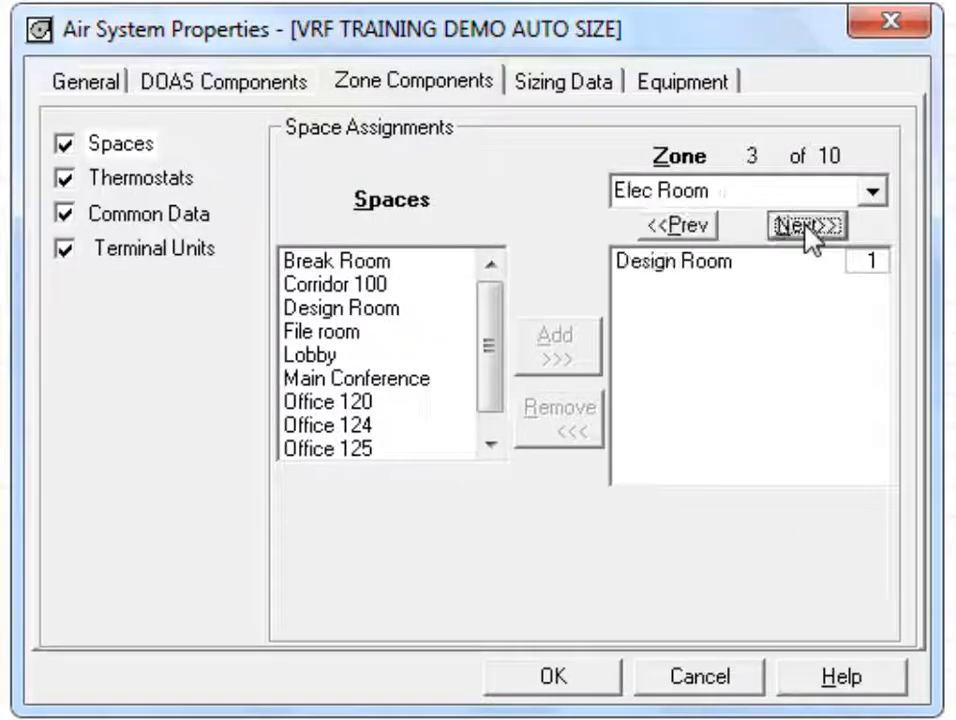
{"action": "left_click", "coordinate": [806, 226]}
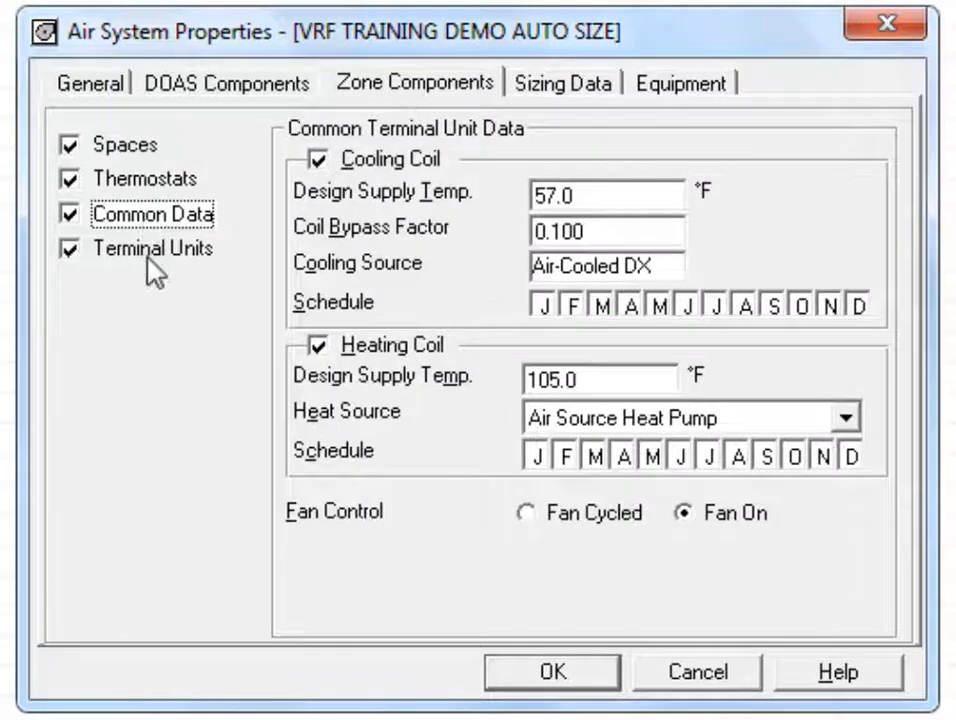
Step: Review the Terminal Units data, then show the Thermostats setpoints
{"action": "left_click", "coordinate": [200, 254]}
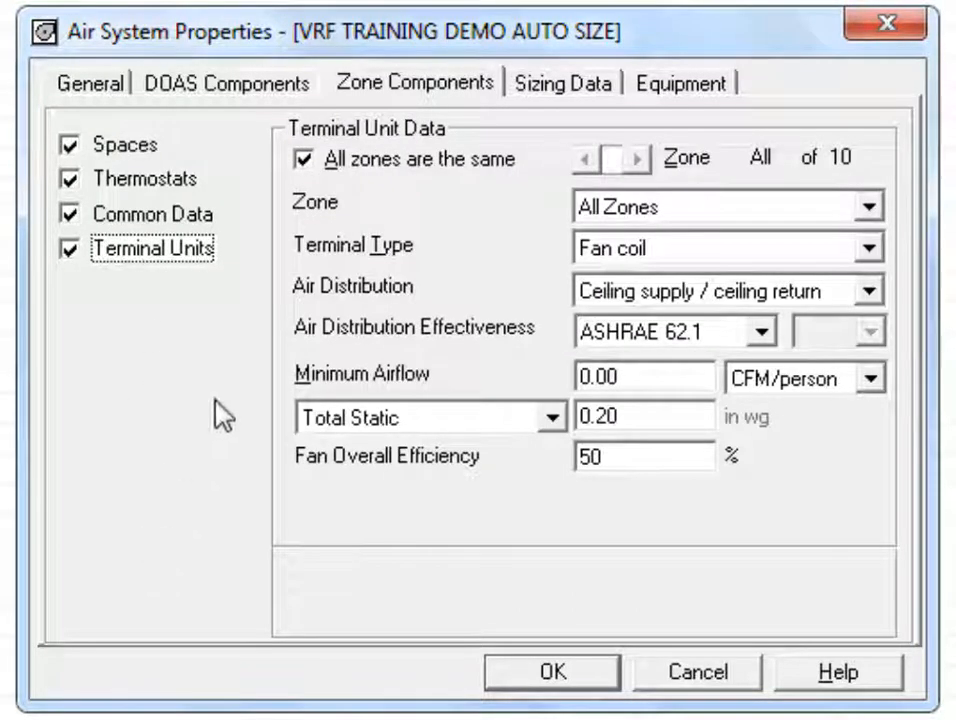
{"action": "left_click", "coordinate": [145, 182]}
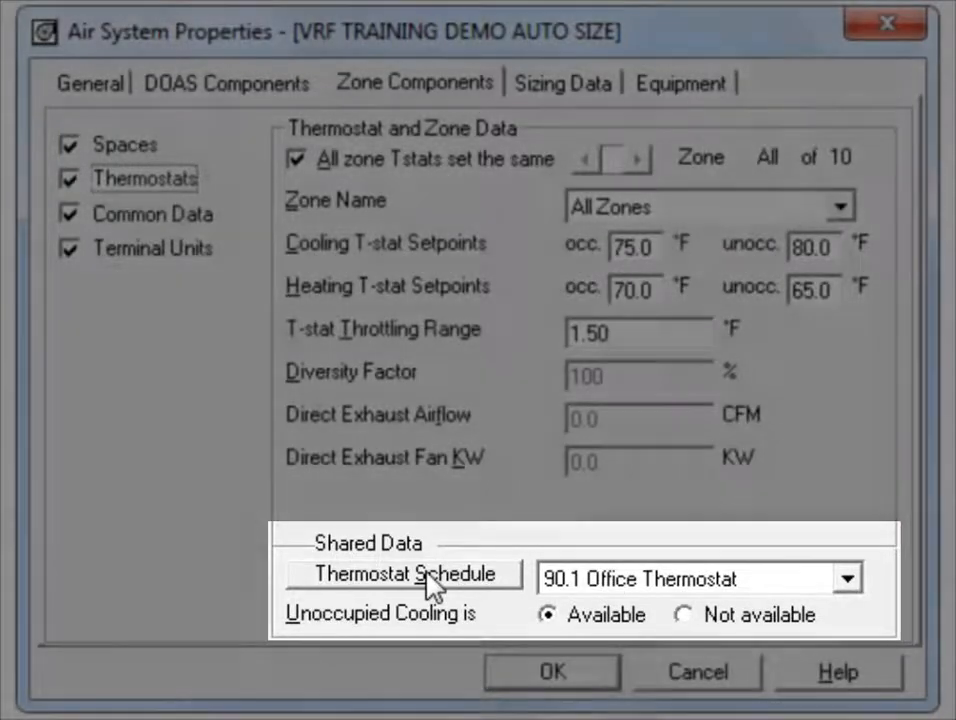
Step: Review the 90.1 Office Thermostat Weekday hourly profile (occupied 05–21) and close without saving
{"action": "left_click", "coordinate": [430, 583]}
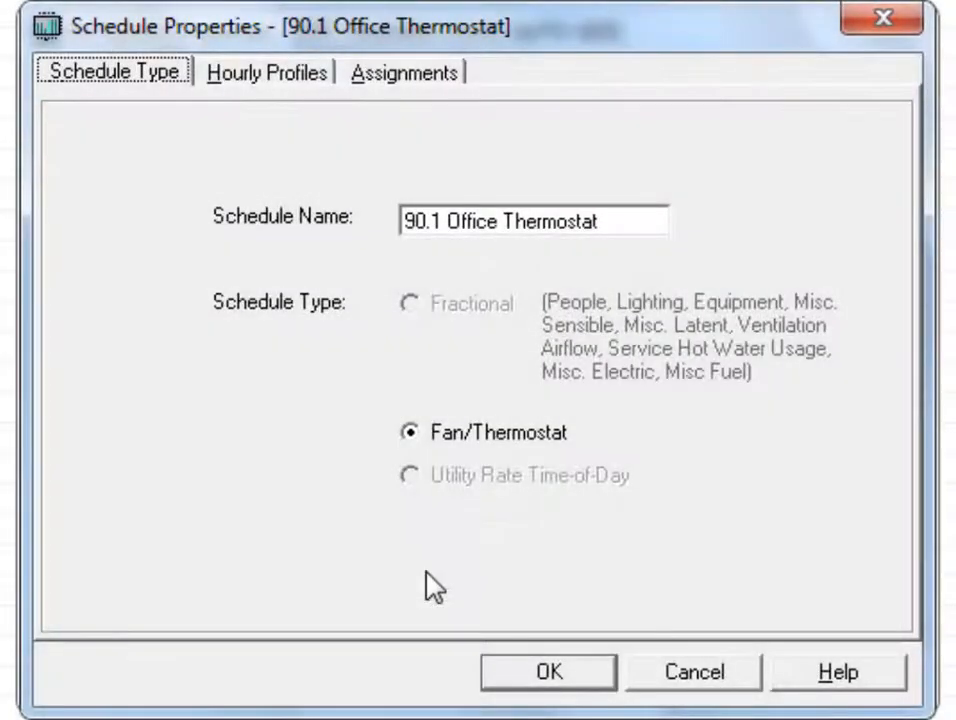
{"action": "left_click", "coordinate": [320, 76]}
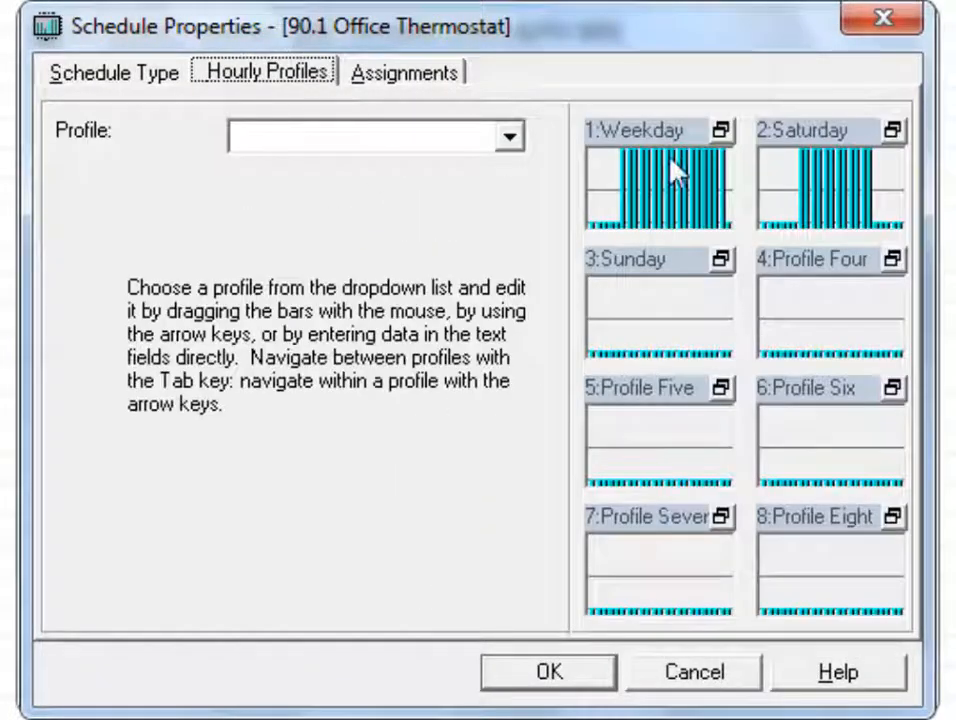
{"action": "left_click", "coordinate": [723, 130]}
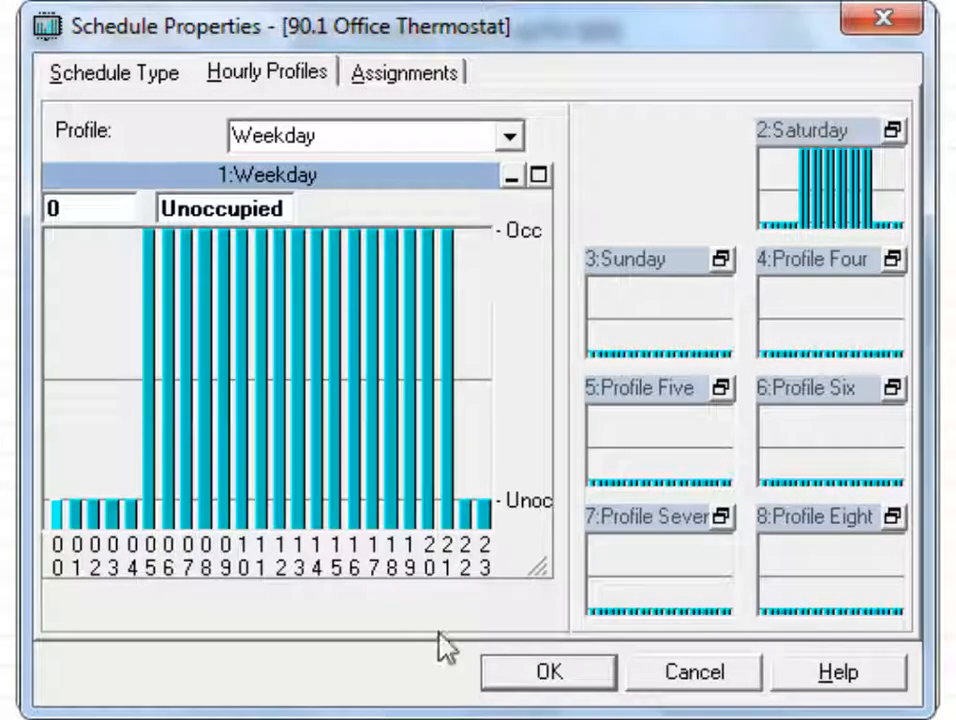
{"action": "left_click", "coordinate": [743, 670]}
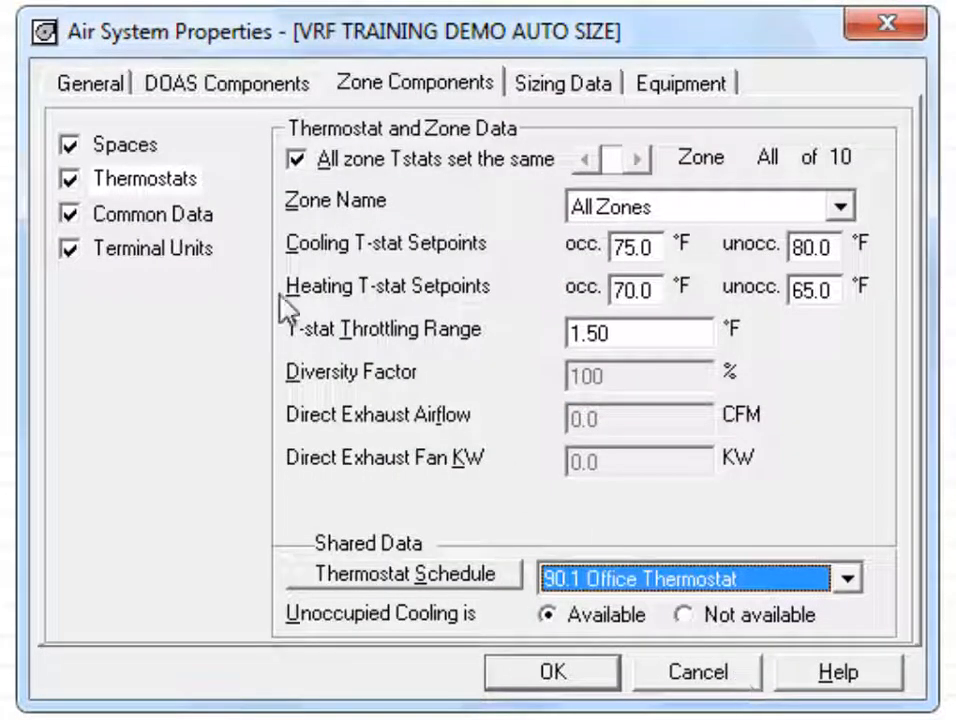
Step: Show the Common Terminal Unit Data: 57.0 °F air-cooled DX cooling, 105.0 °F heat-pump heating
{"action": "left_click", "coordinate": [150, 214]}
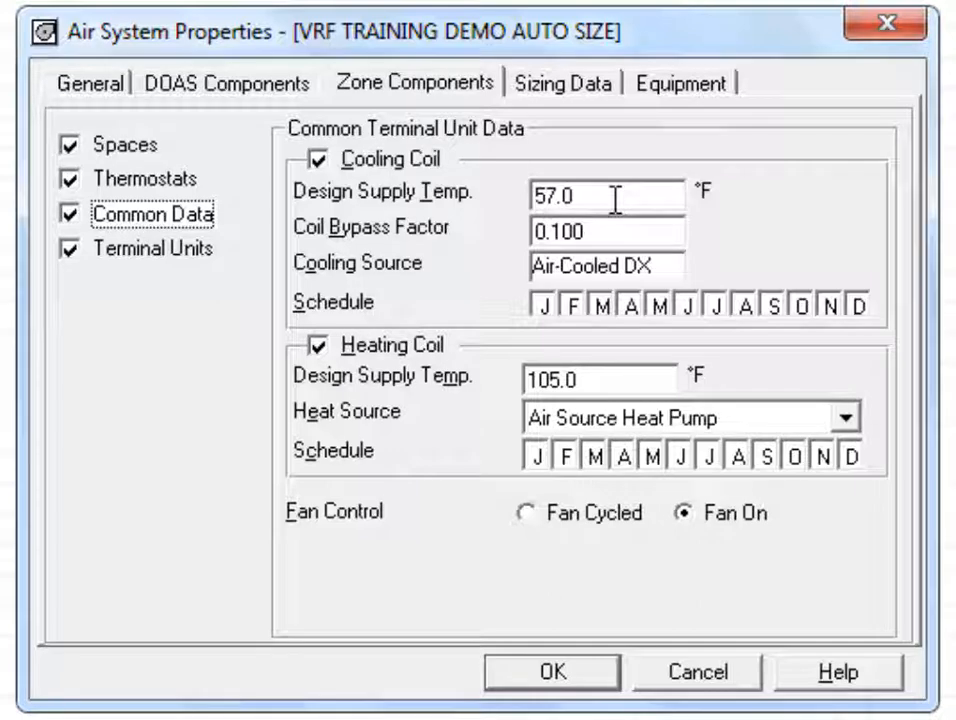
Step: Select the 105.0 °F heating design supply temperature on the way to the fan-coil terminal data
{"action": "double_click", "coordinate": [595, 385]}
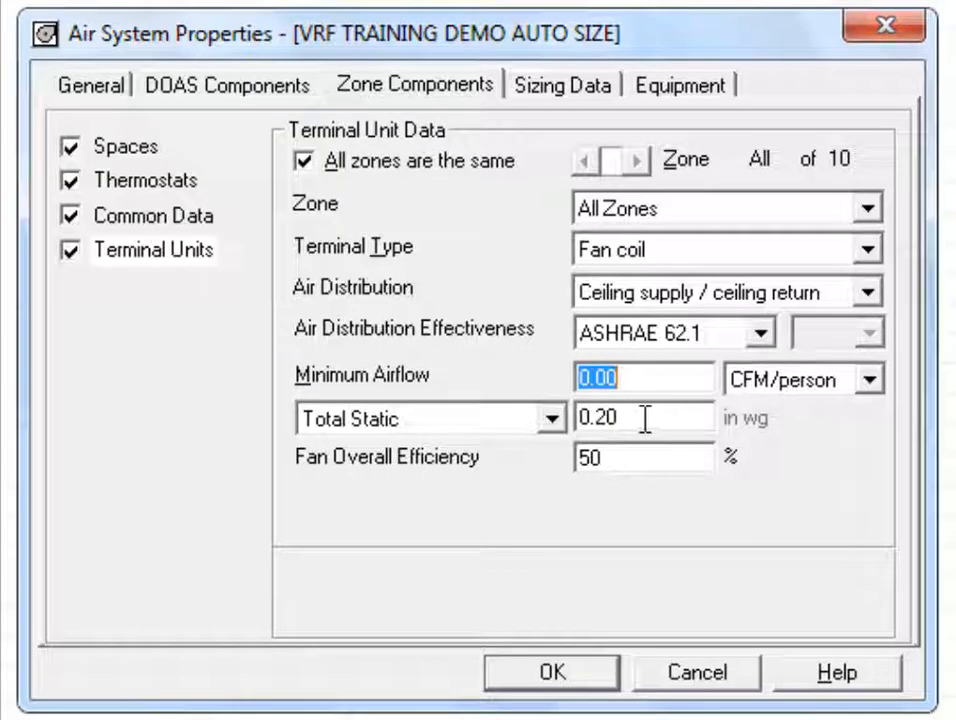
Step: Move past the total static pressure and view Sizing Data with 1778.7 CFM supply airflow
{"action": "key", "text": "Tab"}
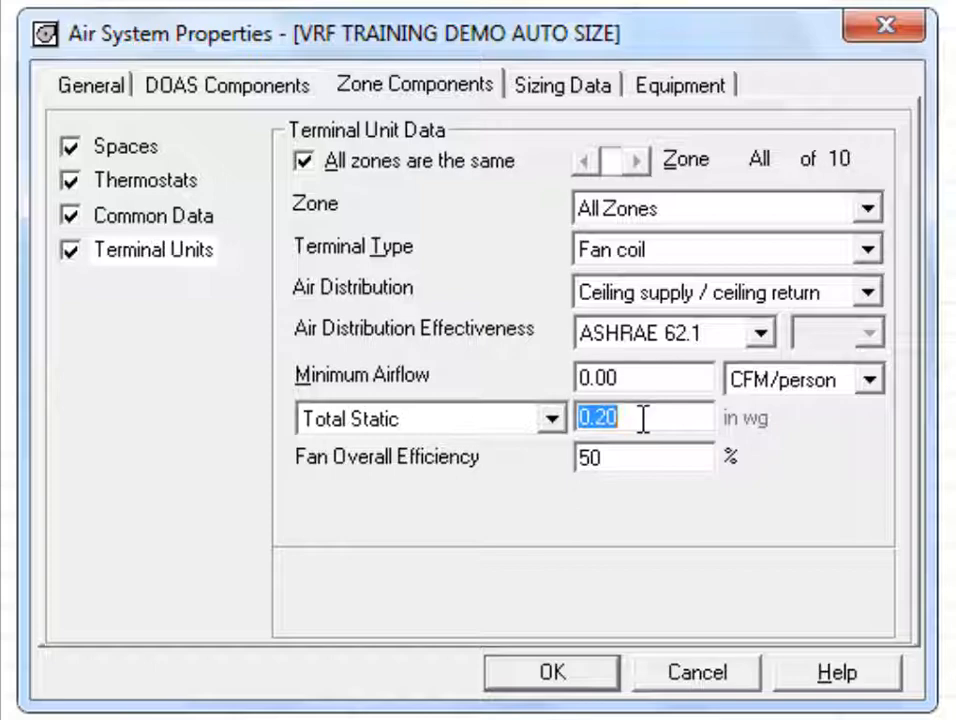
{"action": "left_click", "coordinate": [556, 85]}
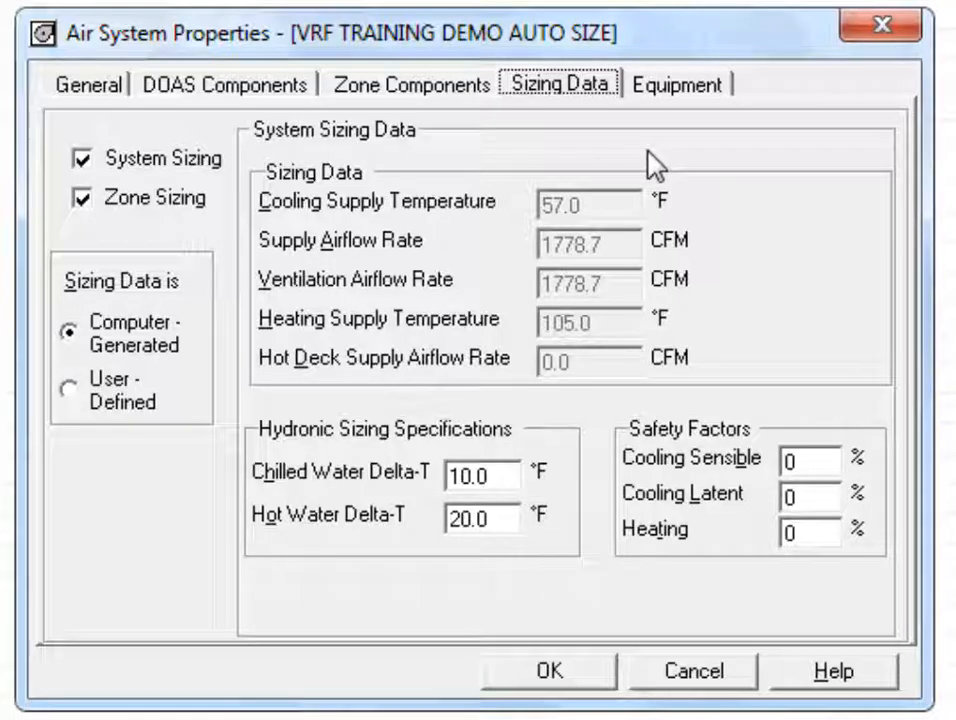
Step: Show the Equipment list with DOAS Cooling Unit, DOAS Heating Unit and VRF Outdoor Unit
{"action": "left_click", "coordinate": [708, 90]}
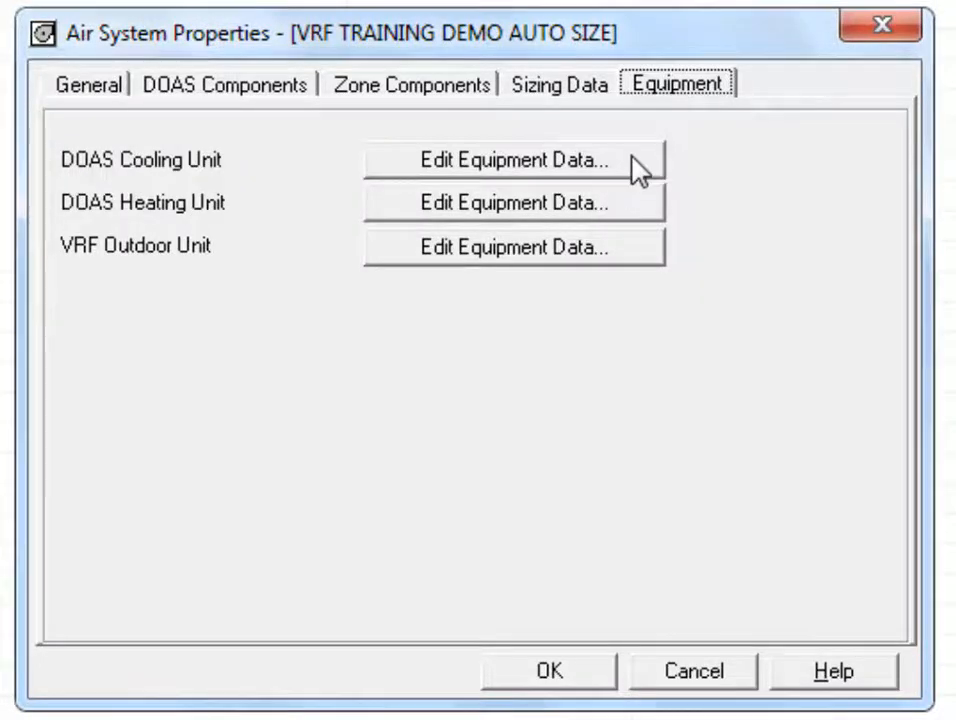
Step: Open the equipment data for the DOAS Cooling Unit
{"action": "left_click", "coordinate": [630, 152]}
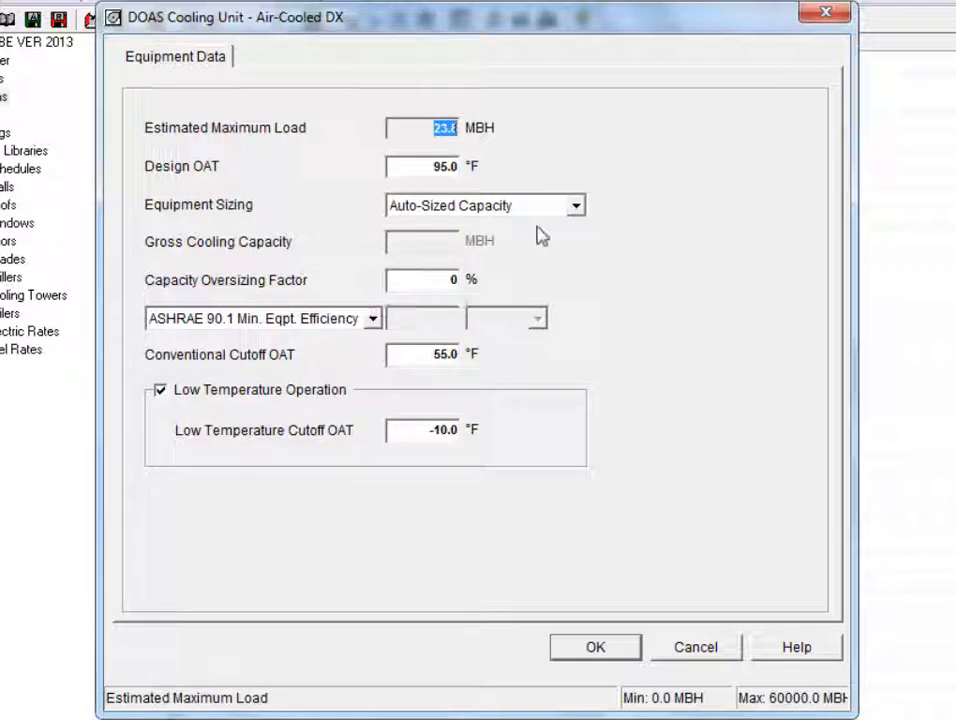
Step: Keep the DOAS cooling unit at Auto-Sized Capacity, ASHRAE 90.1 minimum efficiency, -10.0 °F cutoff, and accept
{"action": "left_click", "coordinate": [574, 208]}
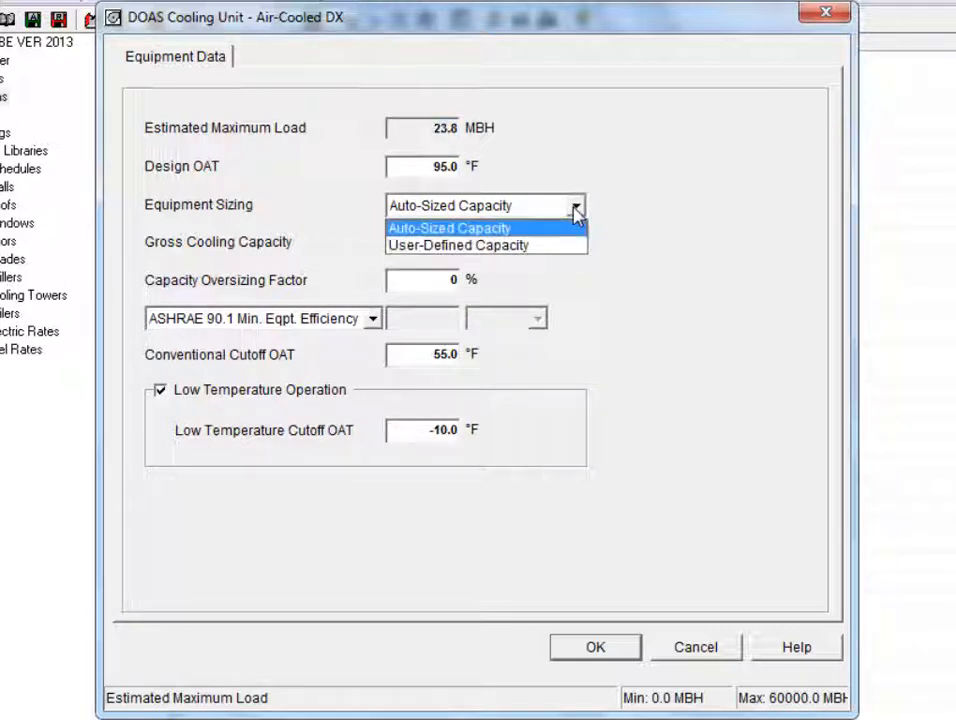
{"action": "left_click", "coordinate": [574, 208]}
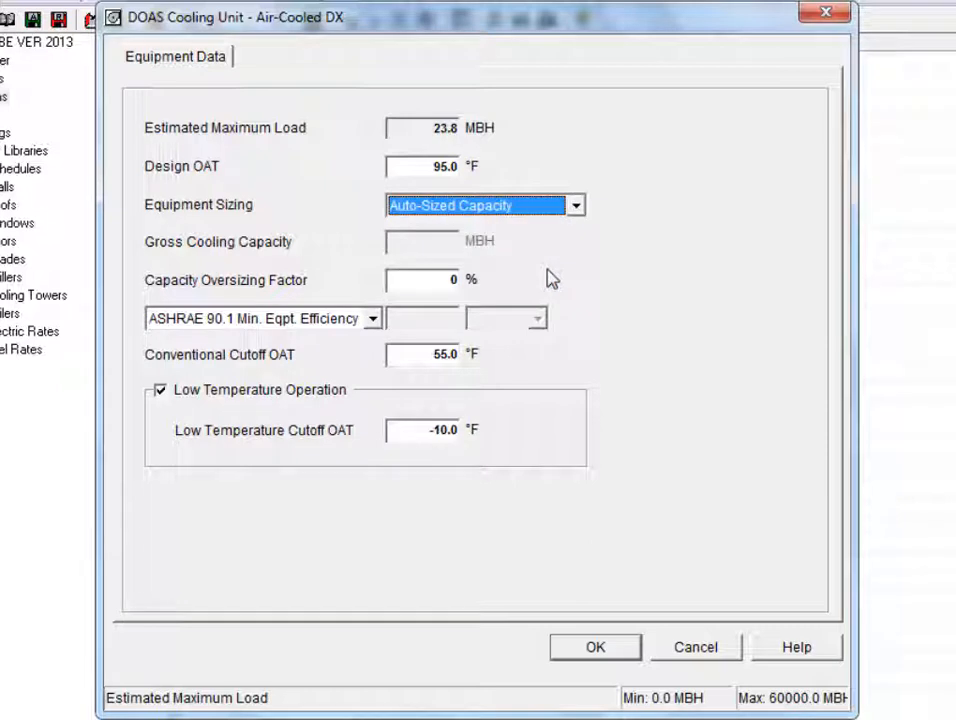
{"action": "left_click", "coordinate": [372, 319]}
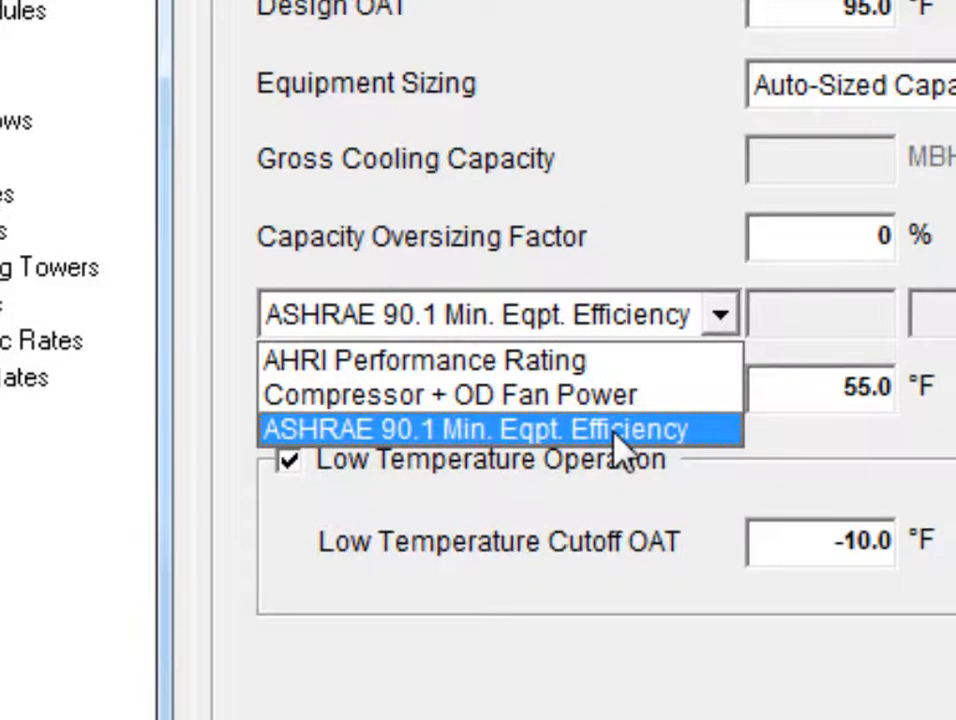
{"action": "left_click", "coordinate": [553, 432]}
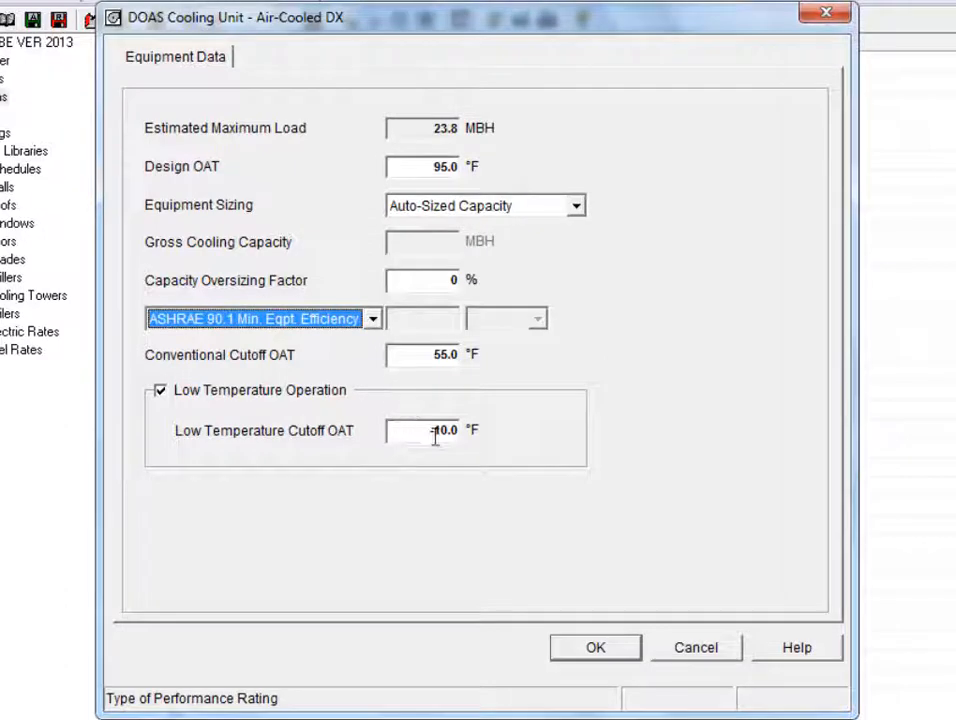
{"action": "left_click_drag", "start_coordinate": [395, 429], "coordinate": [495, 437]}
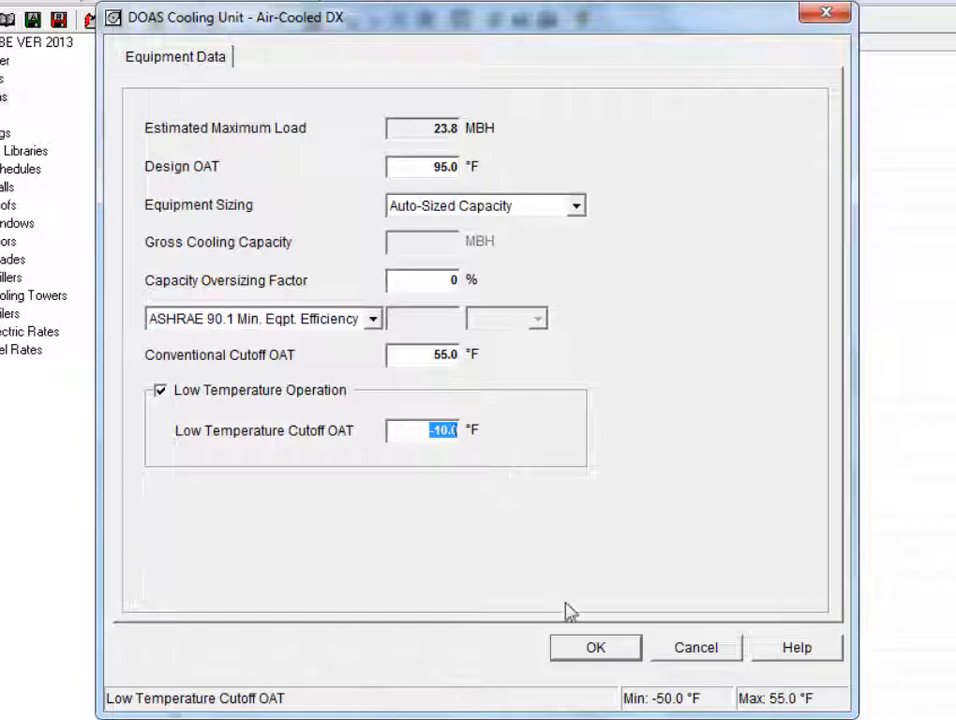
{"action": "left_click", "coordinate": [597, 645]}
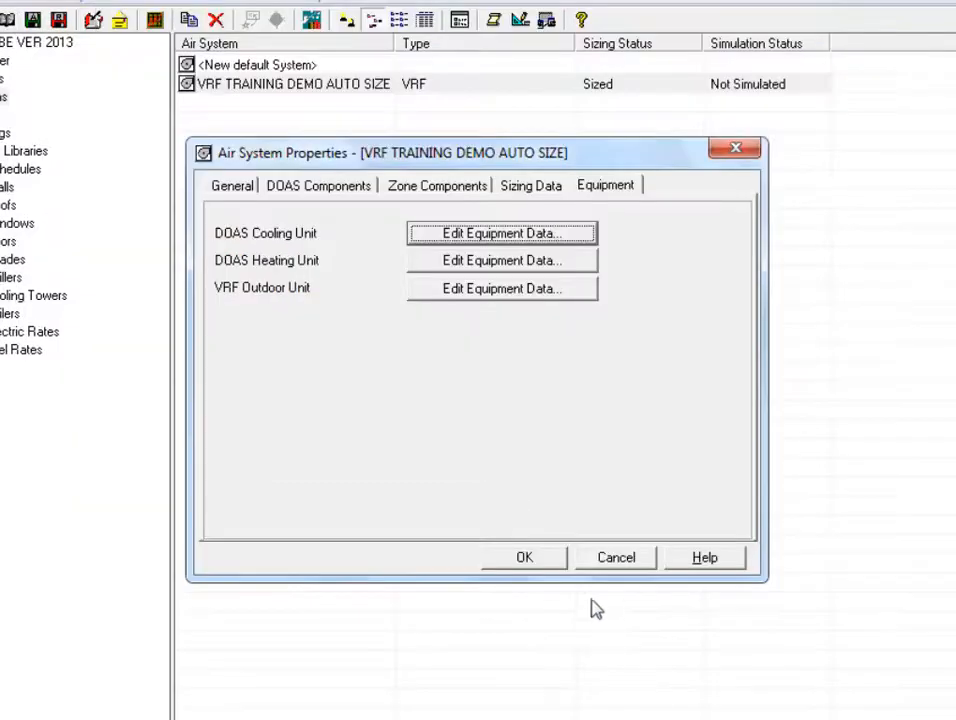
{"action": "left_click", "coordinate": [584, 263]}
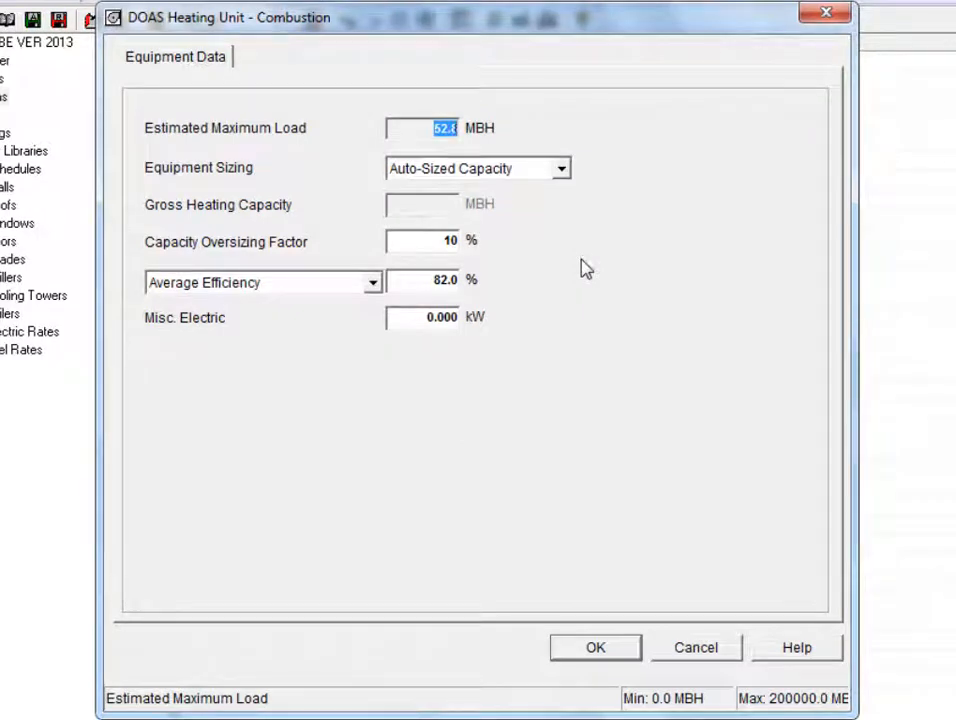
{"action": "left_click", "coordinate": [425, 280]}
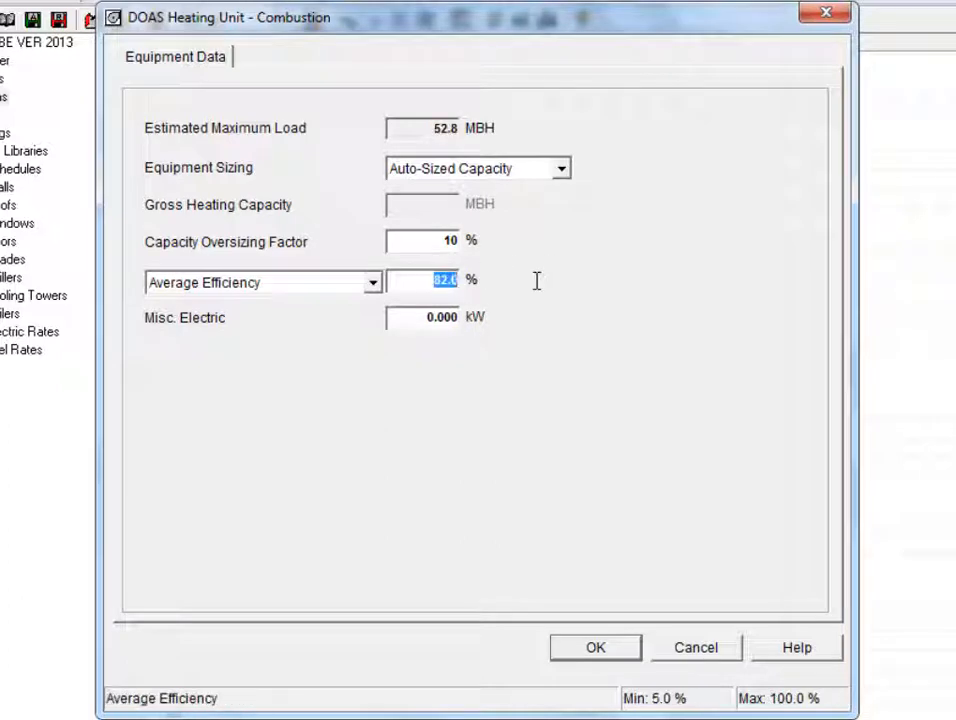
{"action": "left_click", "coordinate": [452, 241]}
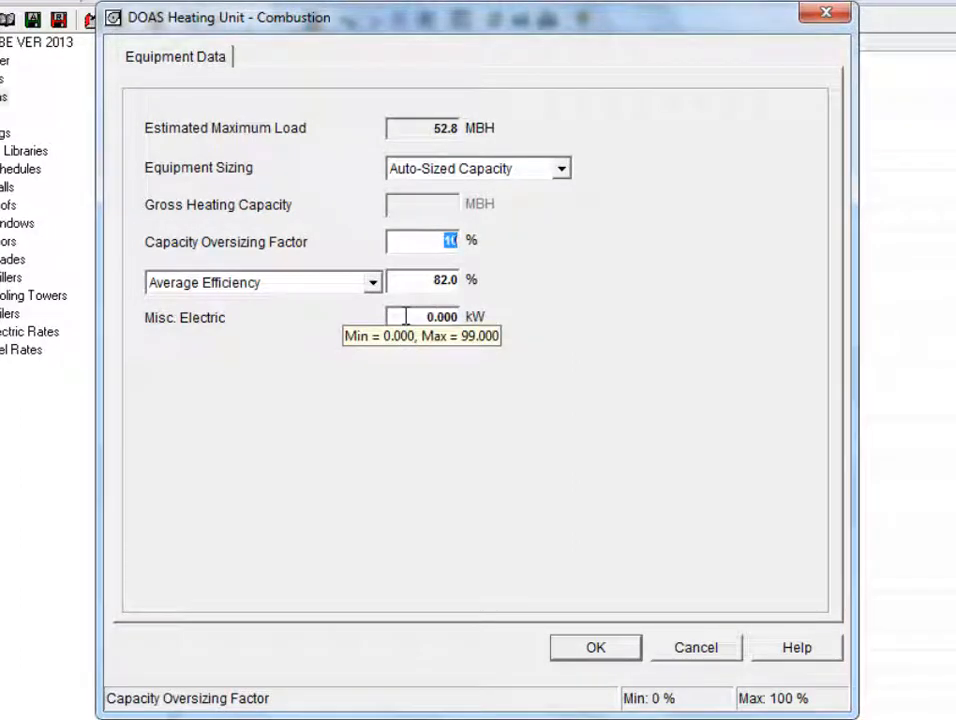
{"action": "left_click", "coordinate": [596, 648]}
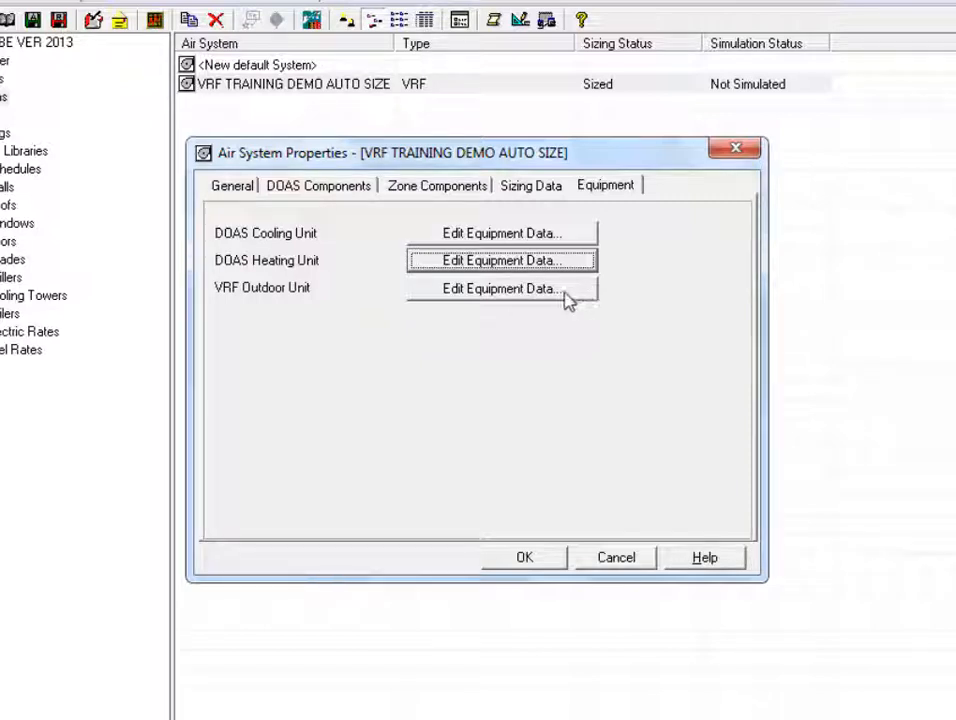
{"action": "left_click", "coordinate": [514, 294]}
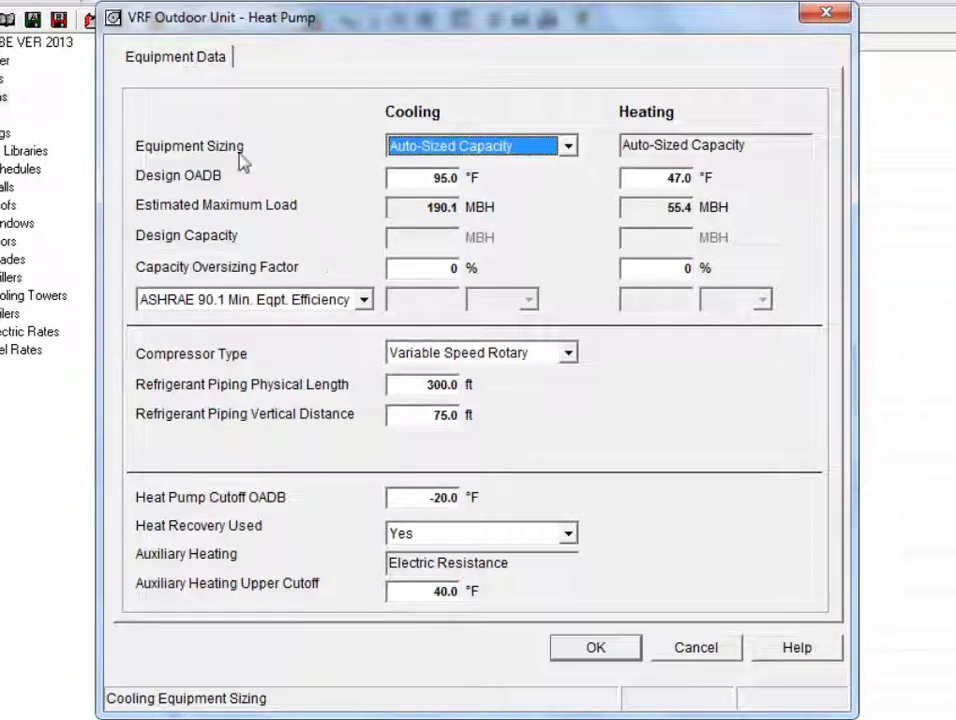
{"action": "left_click", "coordinate": [570, 147]}
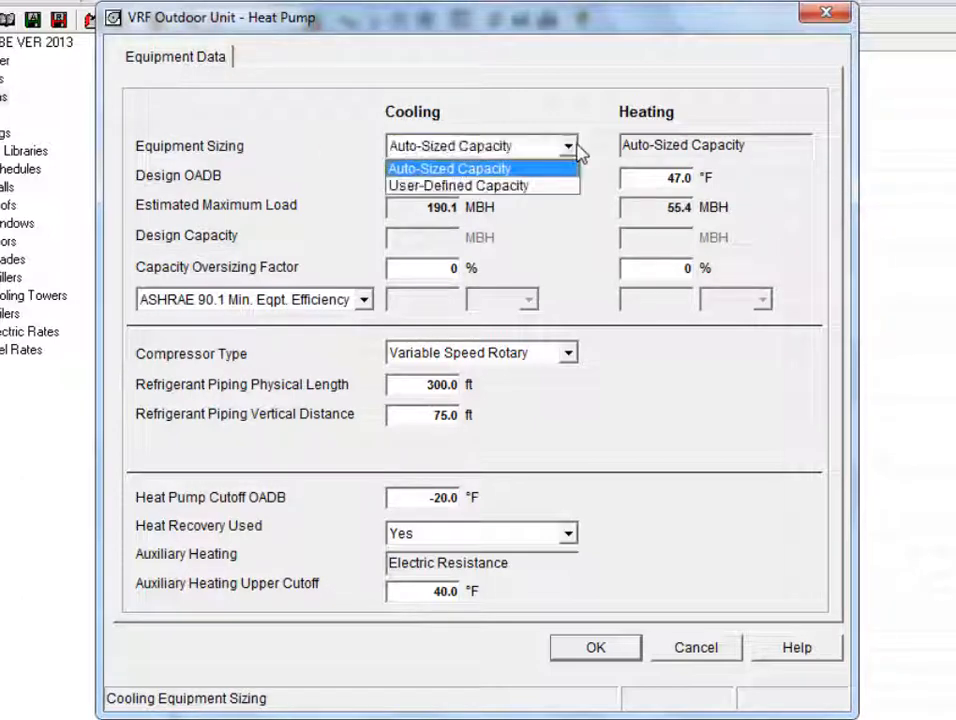
{"action": "left_click", "coordinate": [577, 146]}
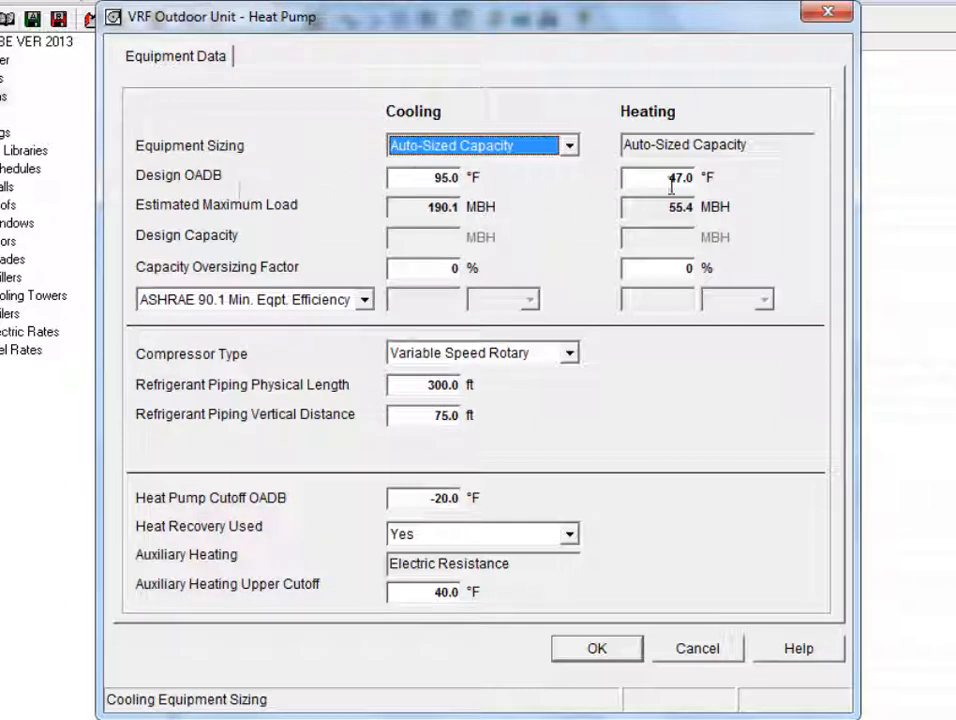
{"action": "mouse_move", "coordinate": [672, 180]}
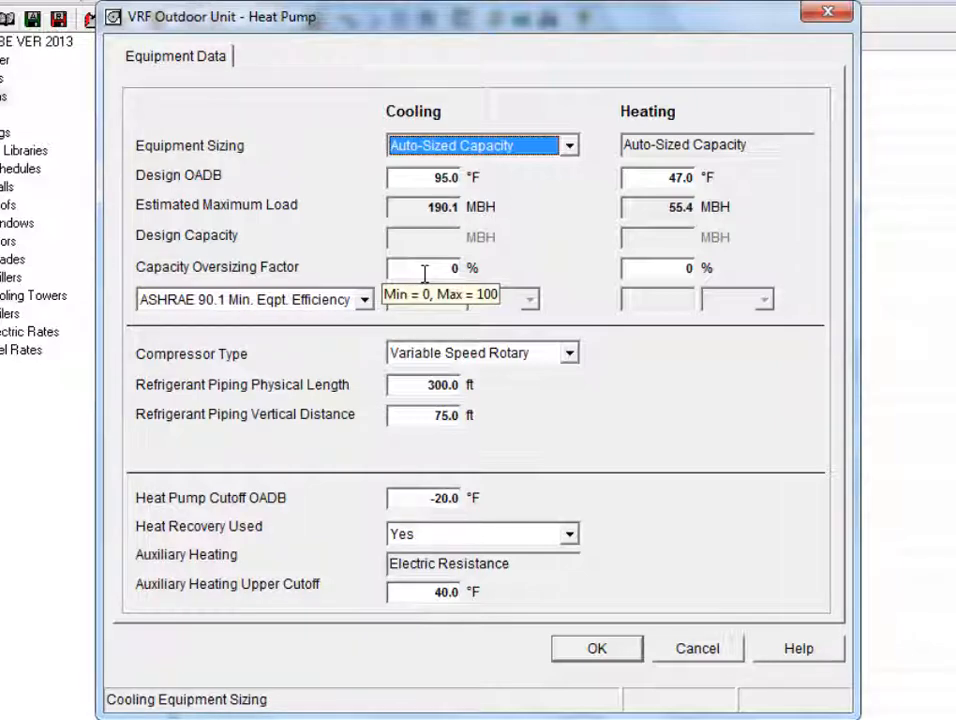
Step: Switch the VRF outdoor unit's efficiency rating from AHRI Performance Rating to ASHRAE 90.1 Min. Eqpt. Efficiency
{"action": "left_click", "coordinate": [365, 300]}
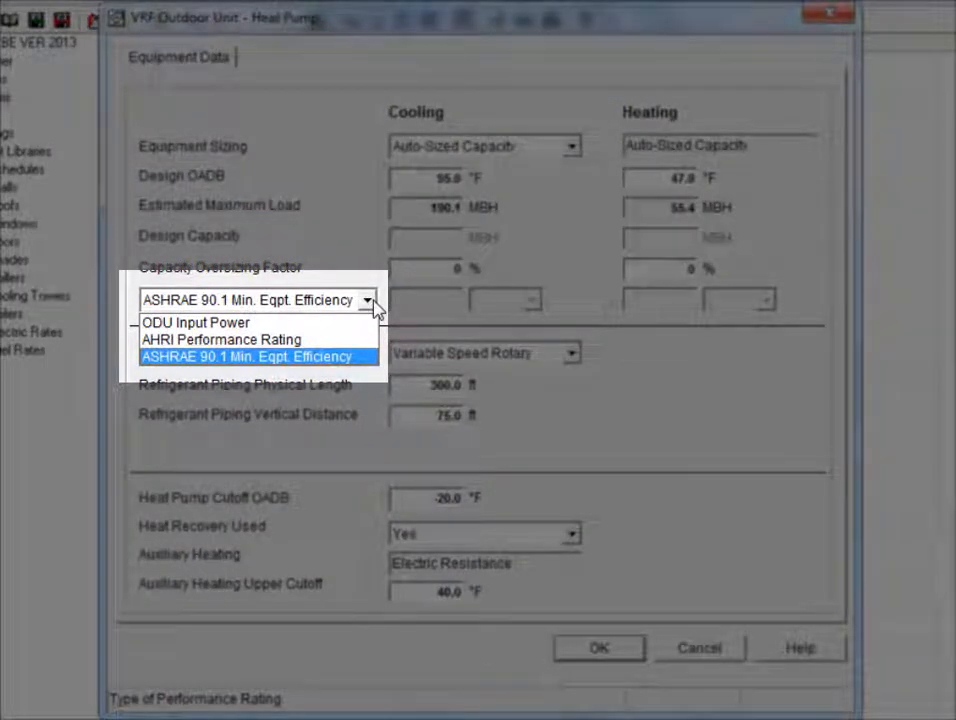
{"action": "left_click", "coordinate": [337, 342]}
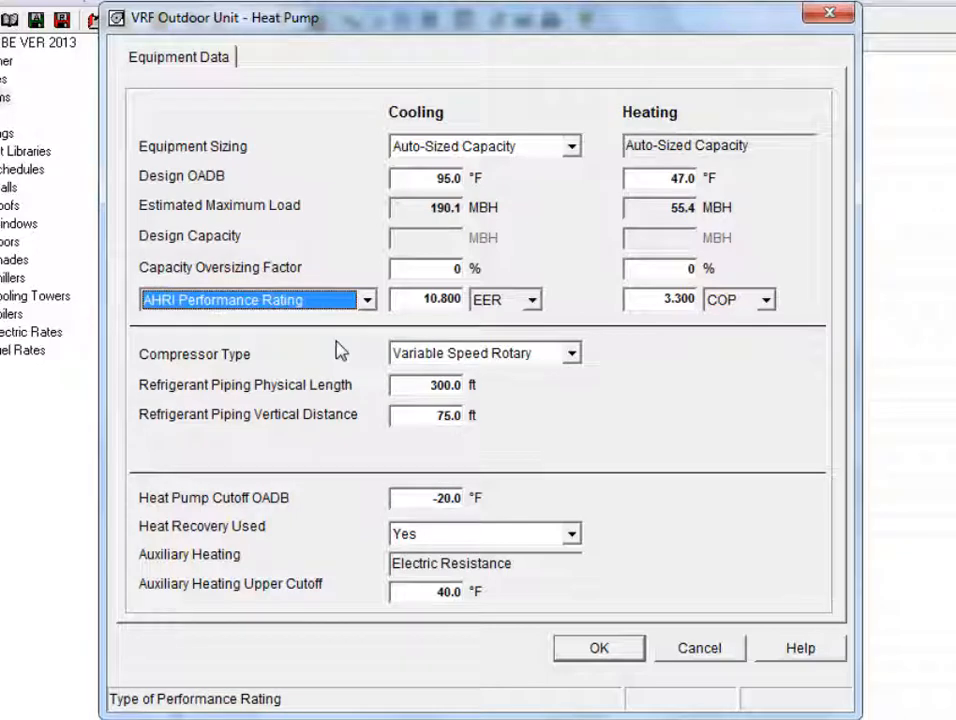
{"action": "left_click", "coordinate": [367, 300]}
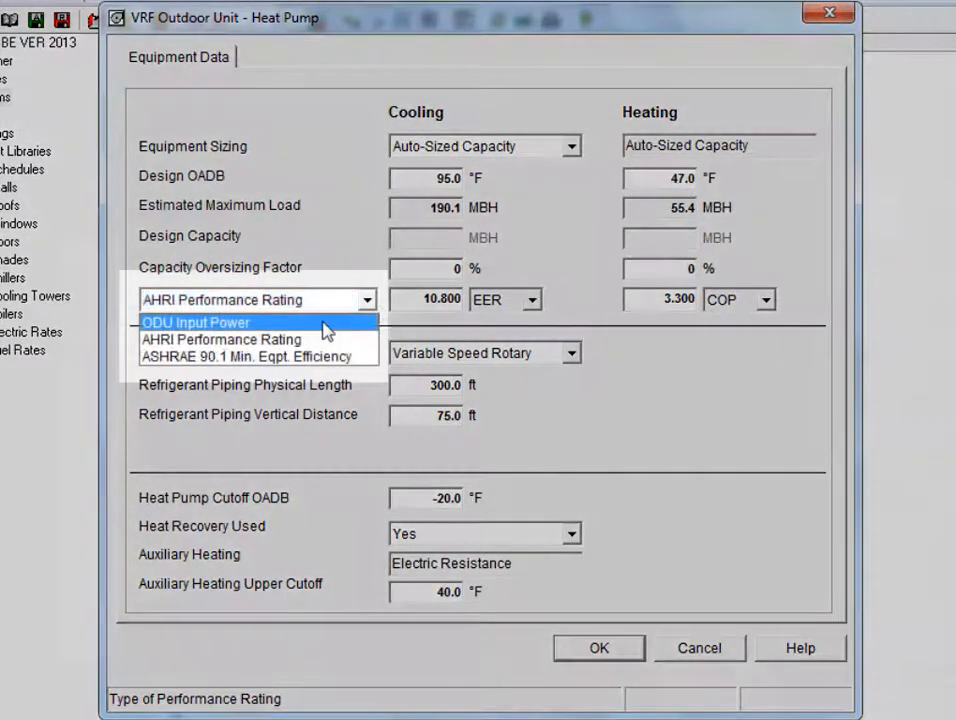
{"action": "left_click", "coordinate": [323, 322]}
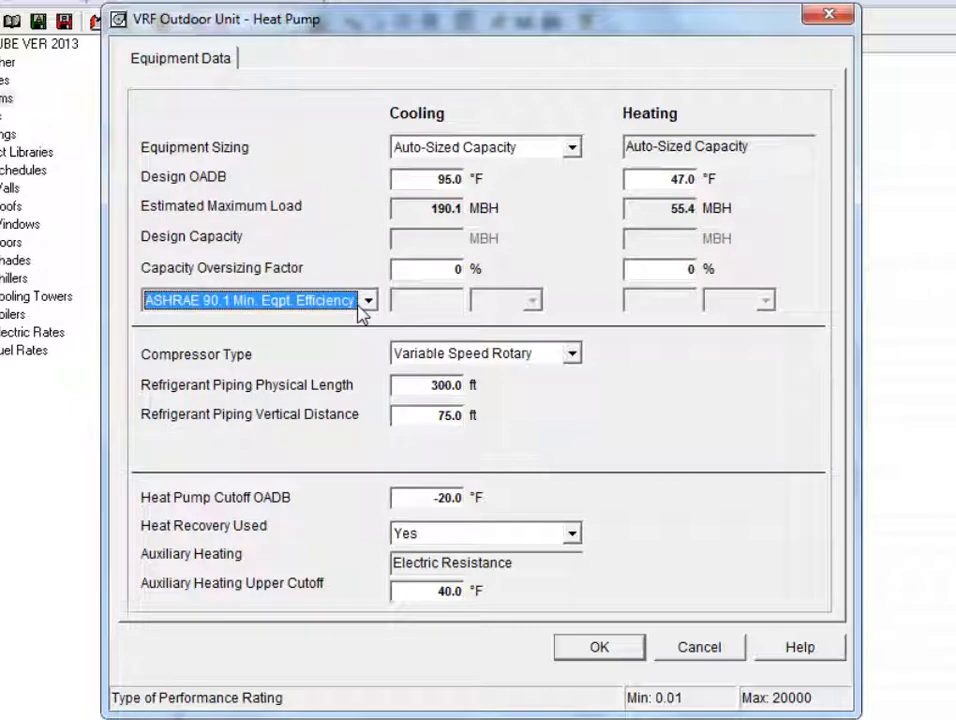
{"action": "left_click", "coordinate": [571, 357]}
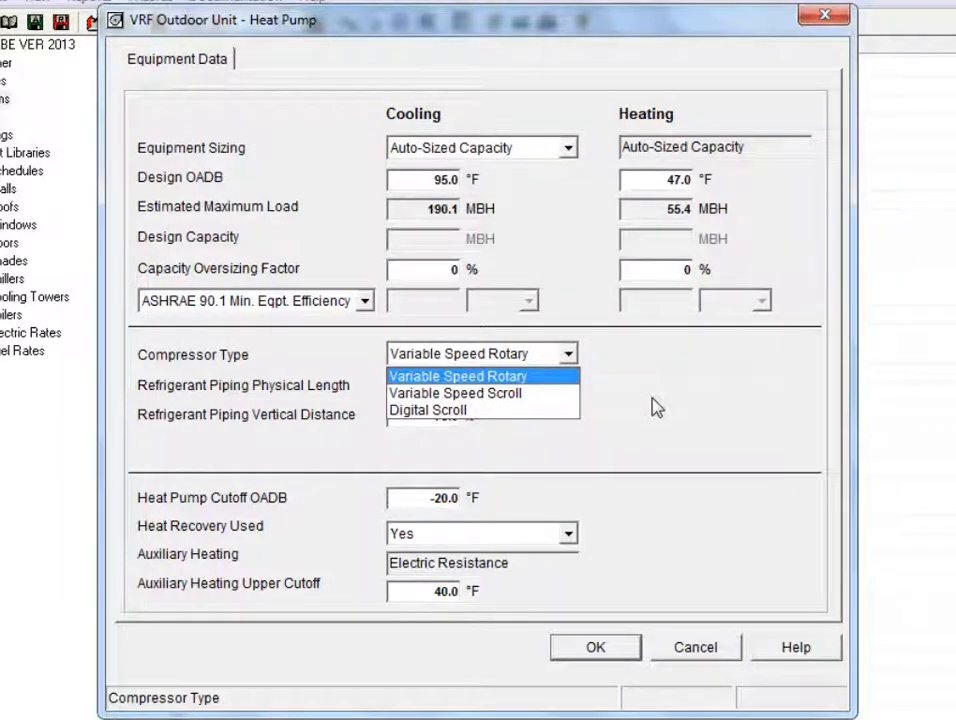
{"action": "left_click", "coordinate": [555, 381]}
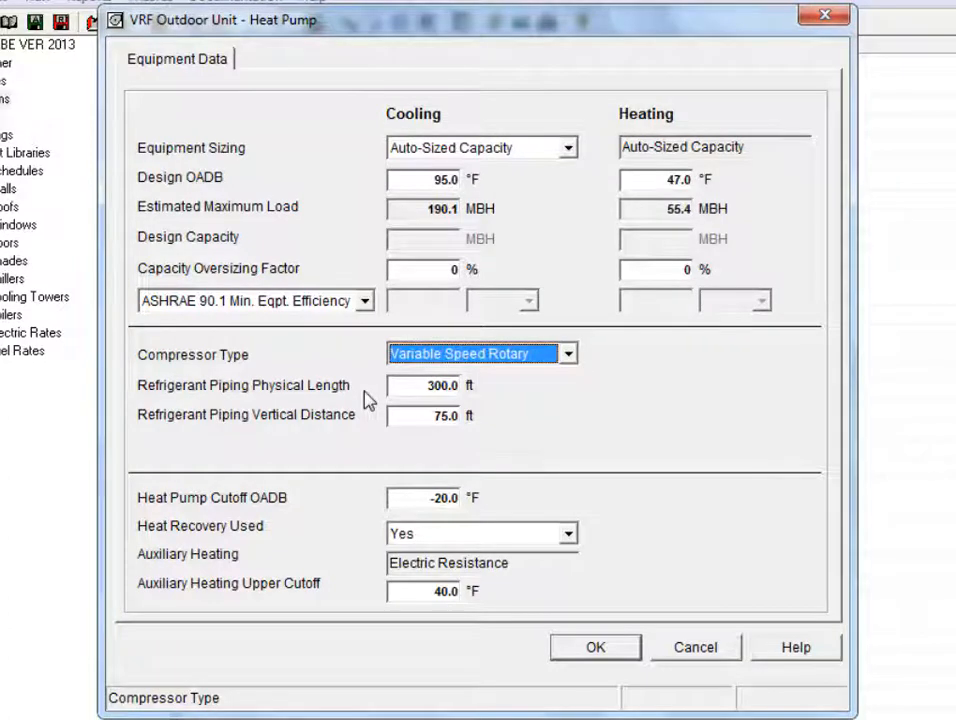
{"action": "left_click", "coordinate": [567, 354]}
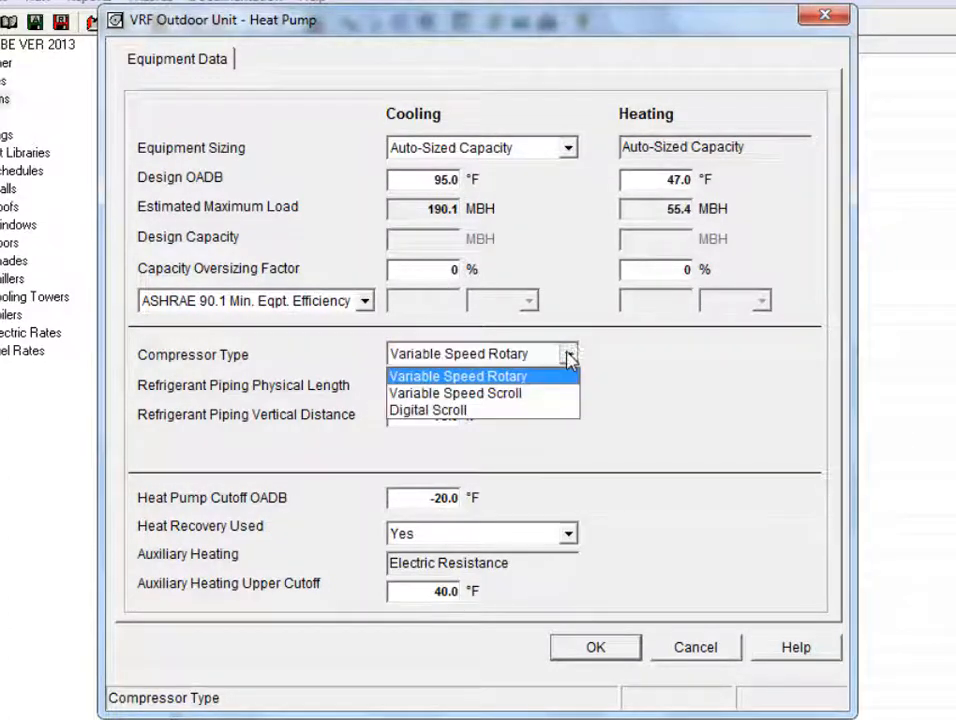
{"action": "left_click", "coordinate": [568, 356]}
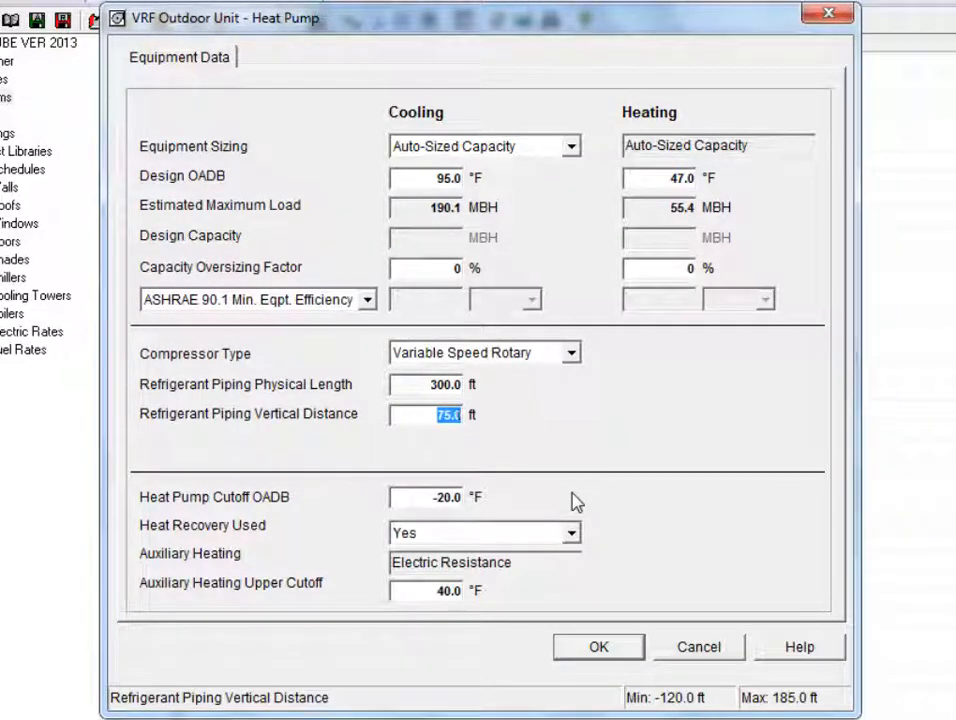
Step: Check the -20.0 °F heat pump cutoff and keep Heat Recovery Used at Yes
{"action": "left_click", "coordinate": [428, 497]}
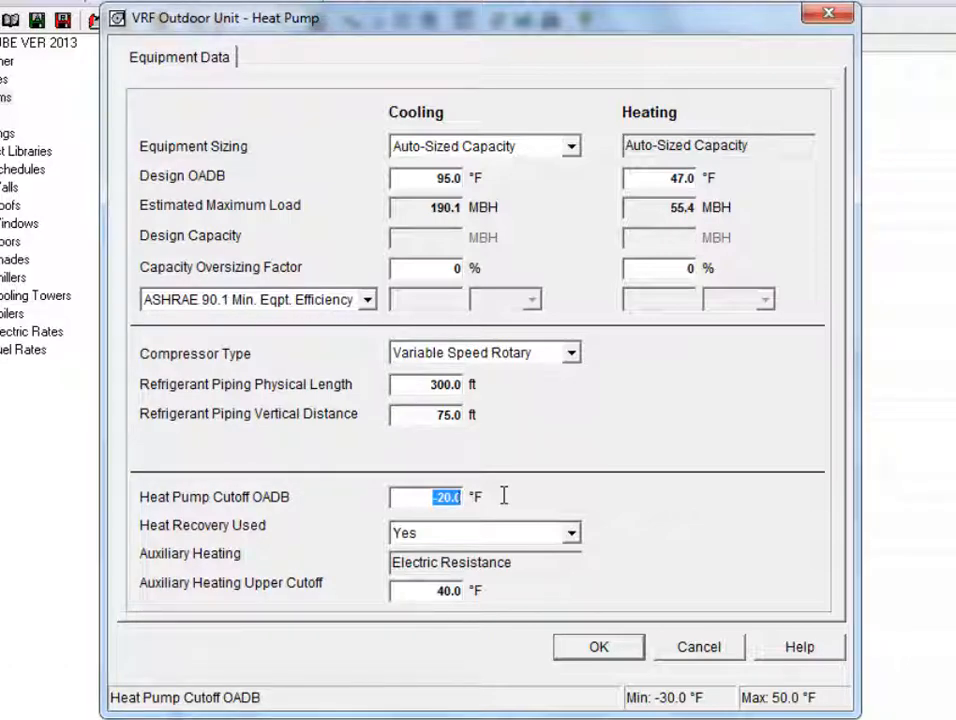
{"action": "left_click", "coordinate": [575, 537]}
{"action": "left_click", "coordinate": [577, 540]}
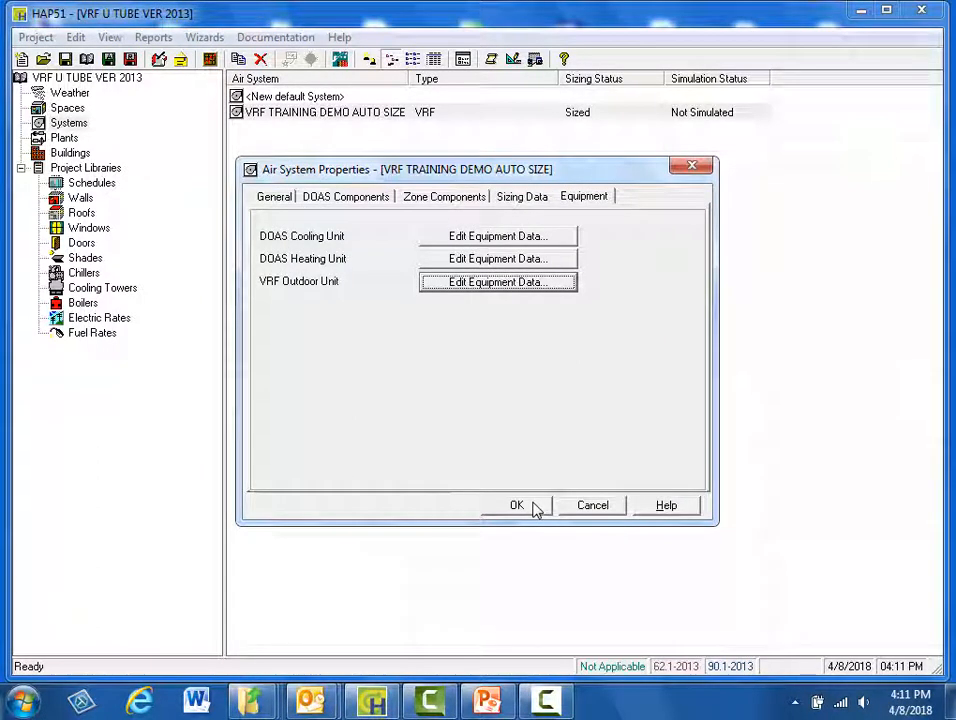
Step: Accept the air system properties, reopen VRF TRAINING DEMO AUTO SIZE, then close it again
{"action": "left_click", "coordinate": [516, 505]}
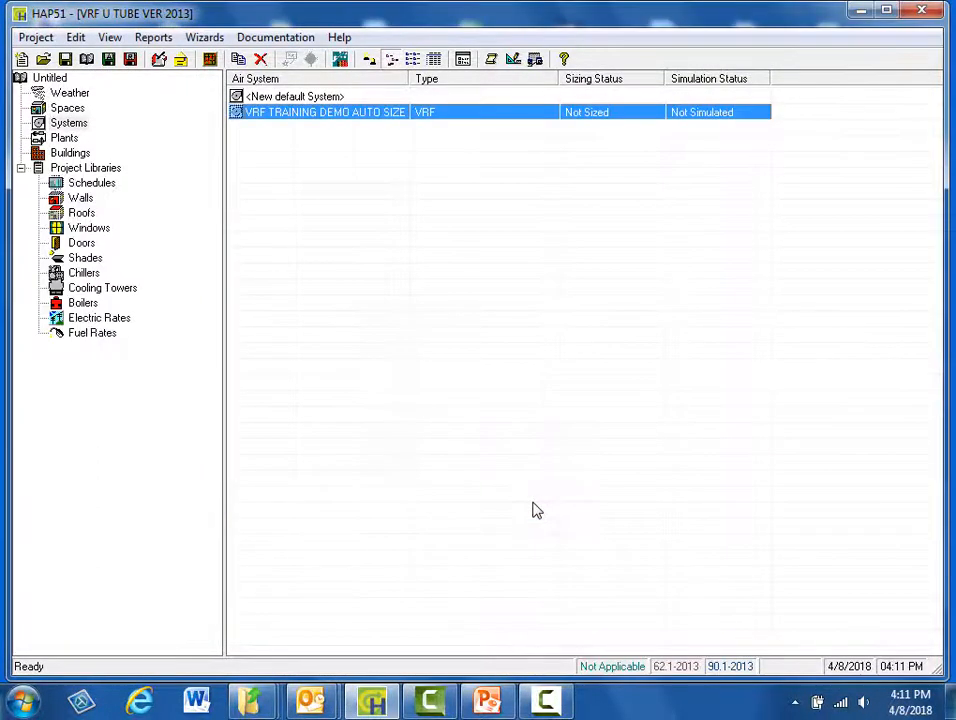
{"action": "double_click", "coordinate": [461, 112]}
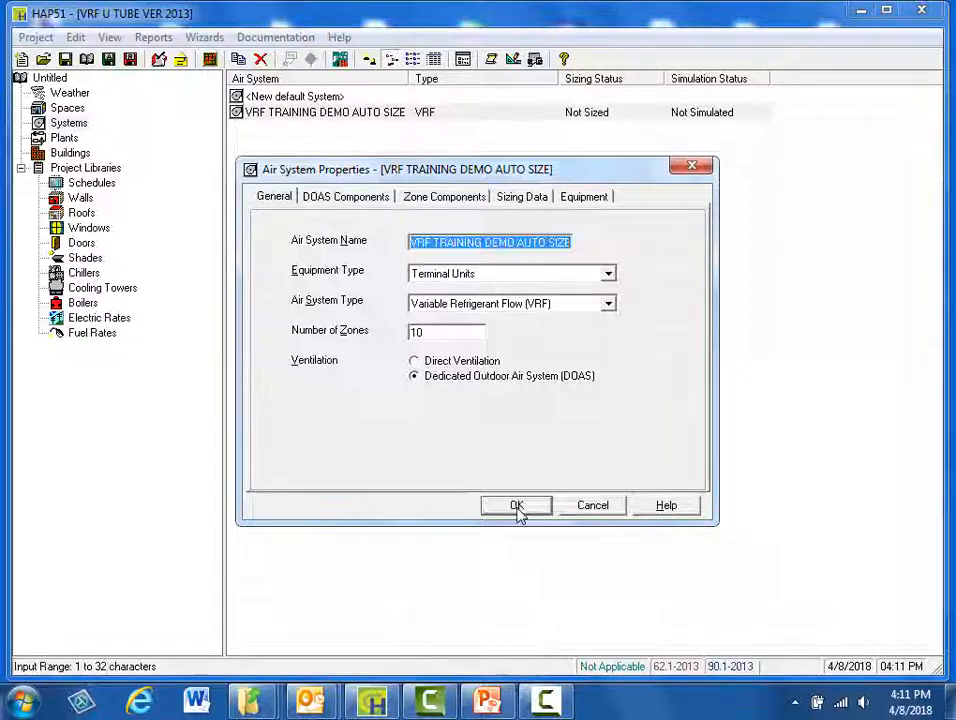
{"action": "left_click", "coordinate": [517, 507]}
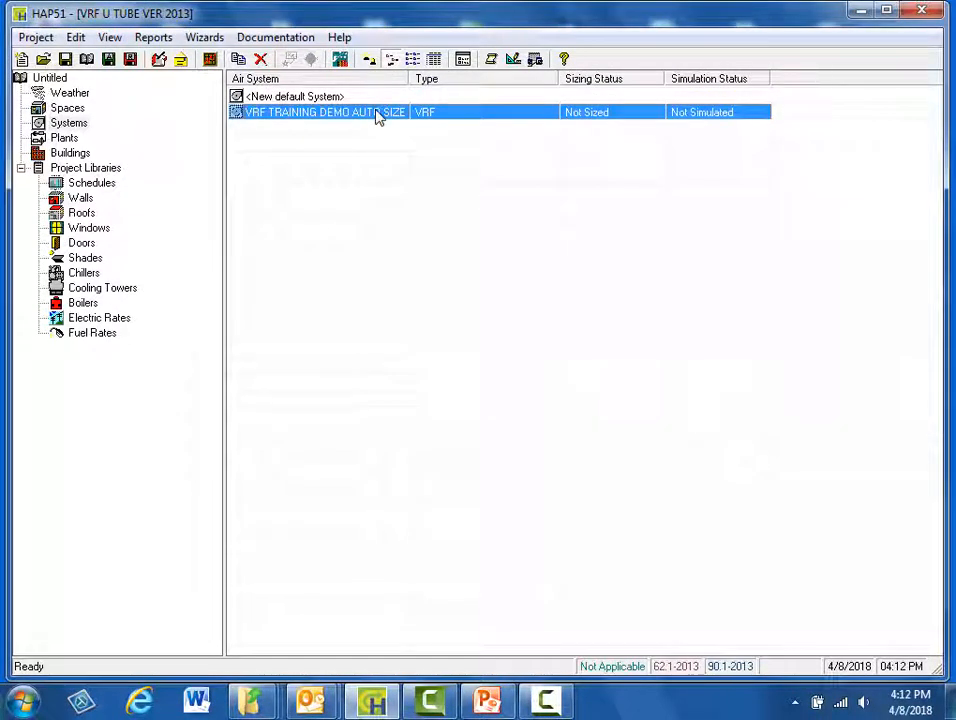
Step: Preview the VRF TRAINING DEMO AUTO SIZE design results with the Ventilation Sizing Summary excluded
{"action": "right_click", "coordinate": [376, 112]}
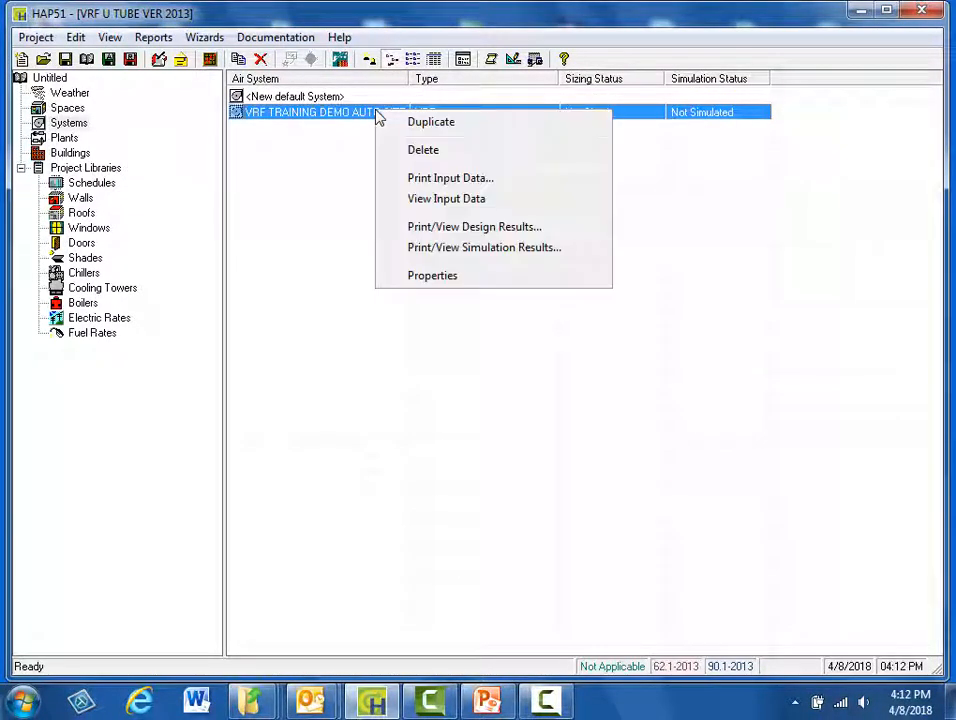
{"action": "left_click", "coordinate": [493, 230]}
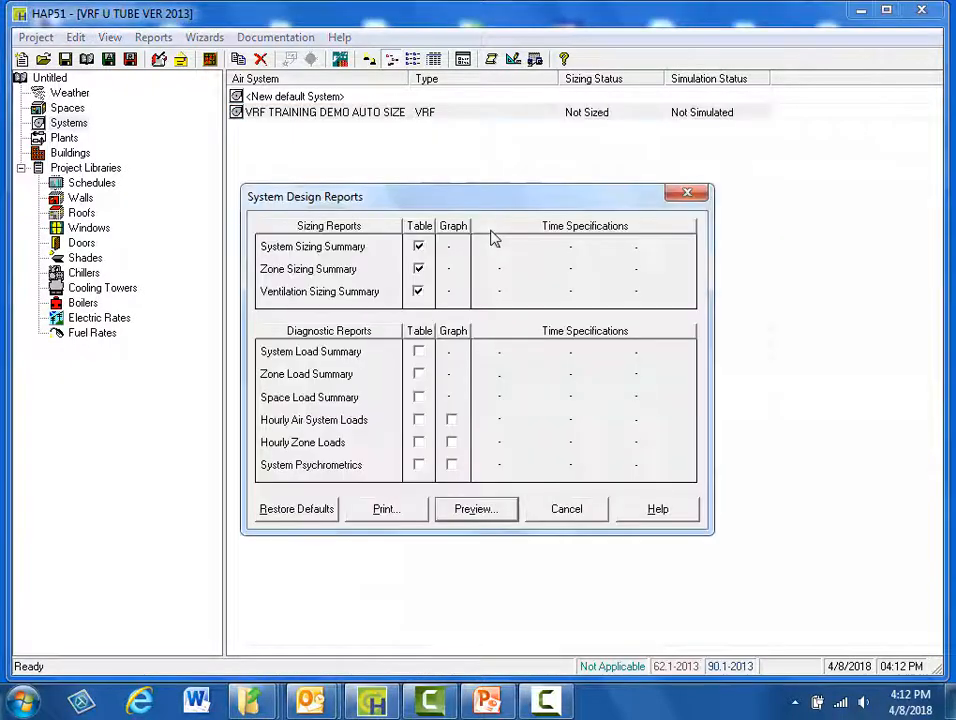
{"action": "left_click", "coordinate": [418, 292]}
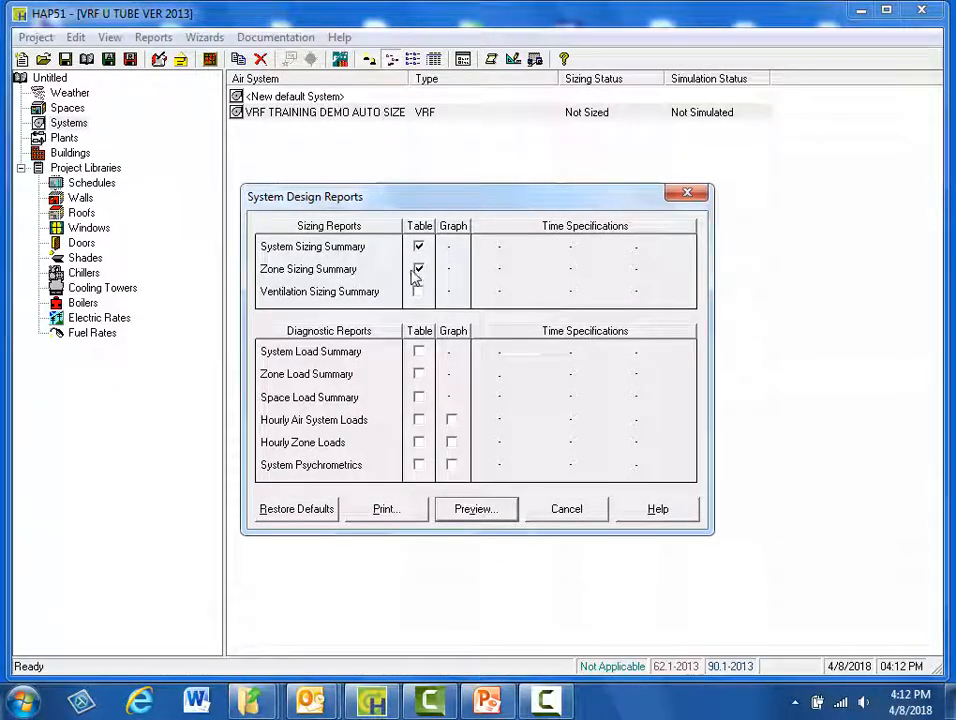
{"action": "left_click", "coordinate": [476, 509]}
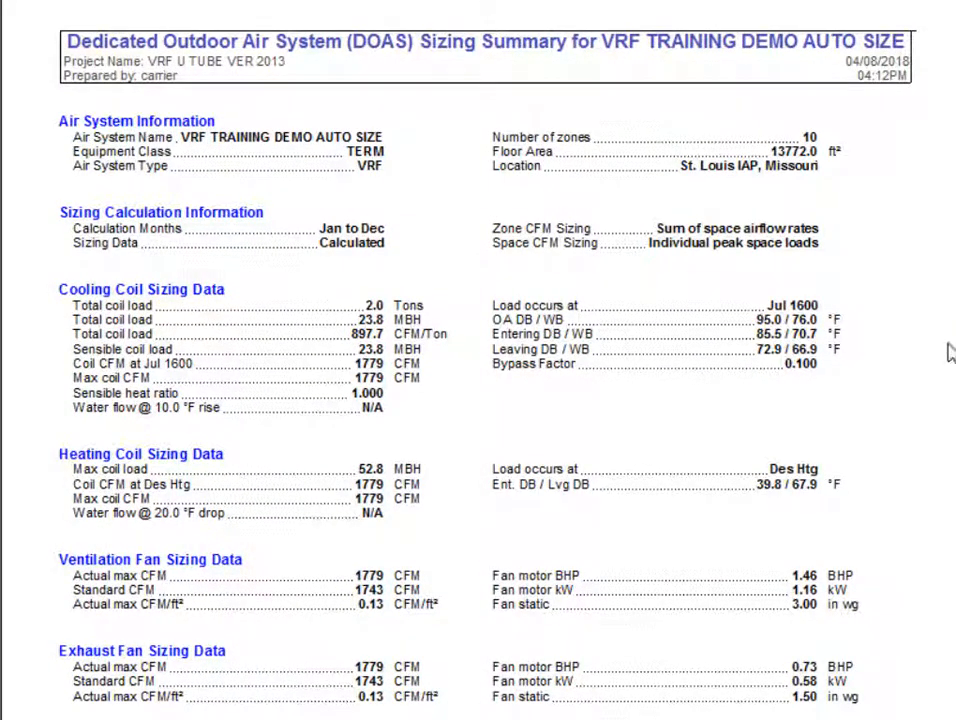
Step: Scroll the Air System Sizing Summary down to Outdoor Ventilation Air Data and the Zone Sizing Summary page
{"action": "scroll", "coordinate": [928, 386], "scroll_direction": "down", "scroll_amount": 2}
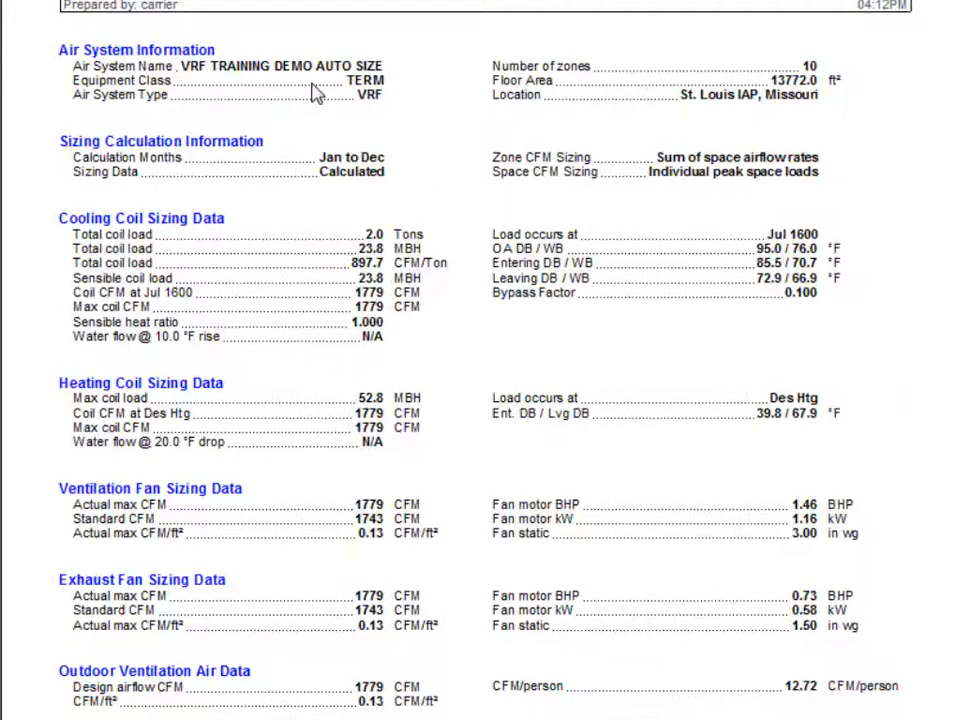
{"action": "scroll", "coordinate": [316, 94], "scroll_direction": "up", "scroll_amount": 2}
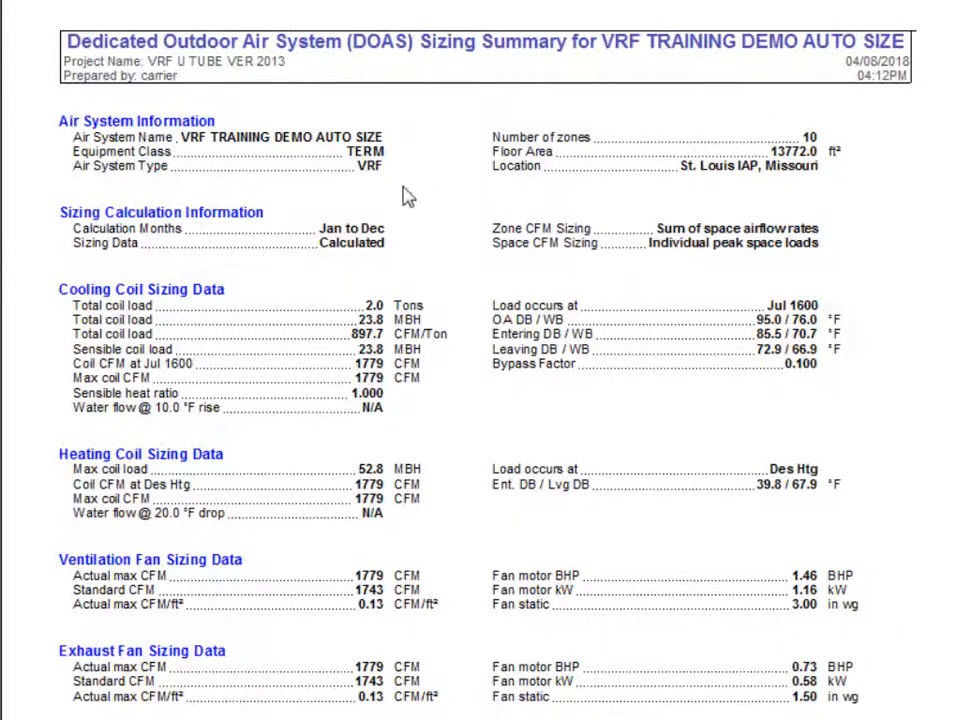
{"action": "scroll", "coordinate": [420, 240], "scroll_direction": "down", "scroll_amount": 2}
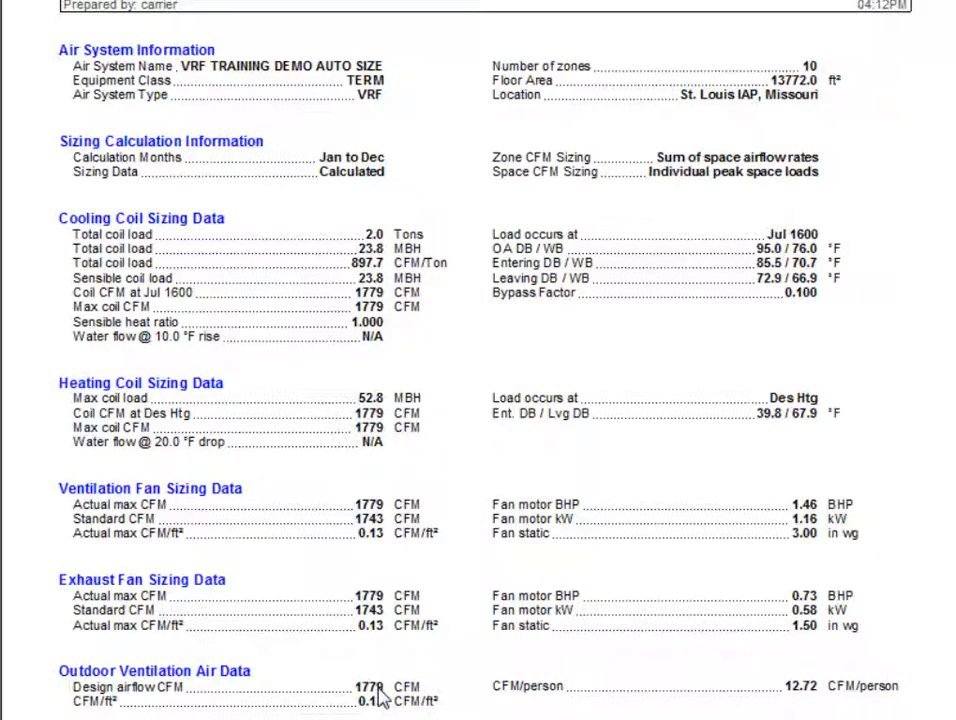
{"action": "scroll", "coordinate": [380, 697], "scroll_direction": "down", "scroll_amount": 10}
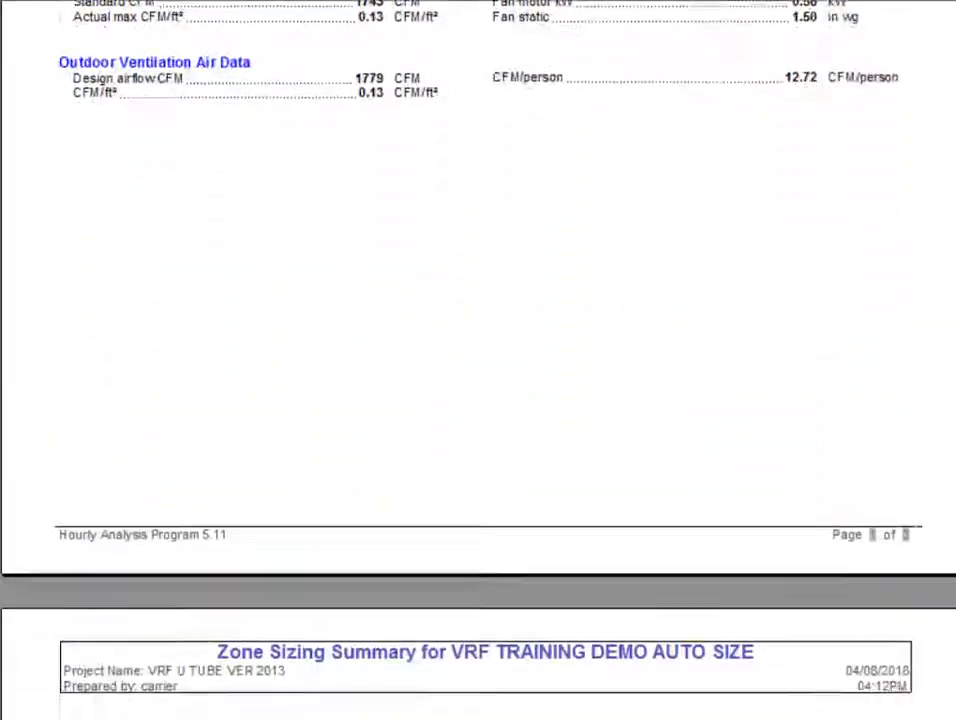
Step: Scroll to the VRF Outdoor Unit Sizing Data table showing 220.1 MBH (18.3 tons) cooling required
{"action": "scroll", "coordinate": [478, 360], "scroll_direction": "down", "scroll_amount": 10}
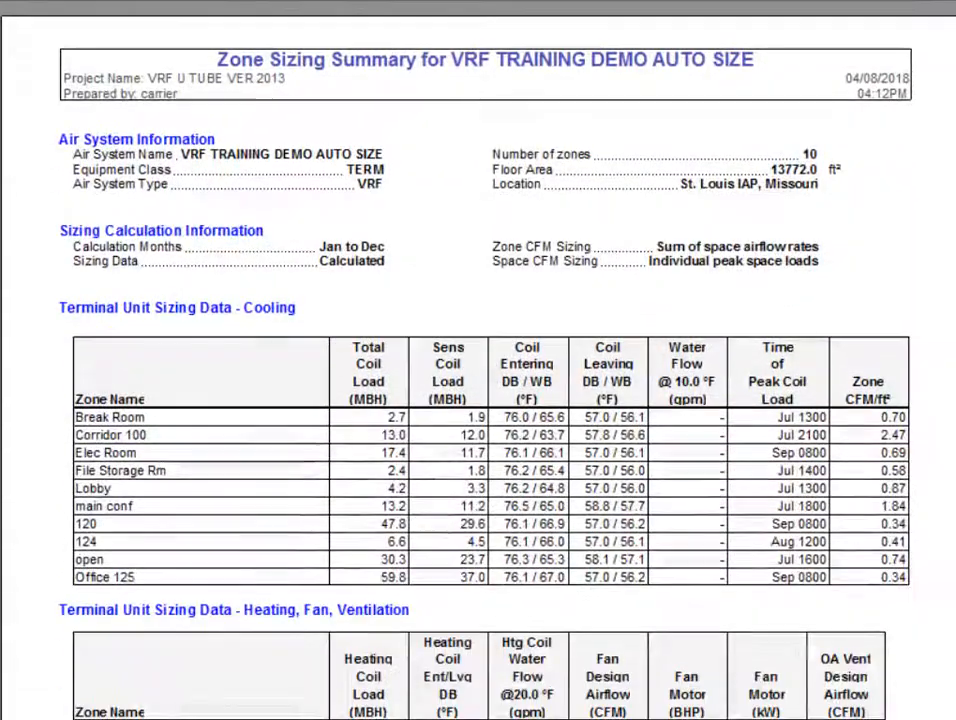
{"action": "scroll", "coordinate": [478, 360], "scroll_direction": "down", "scroll_amount": 1}
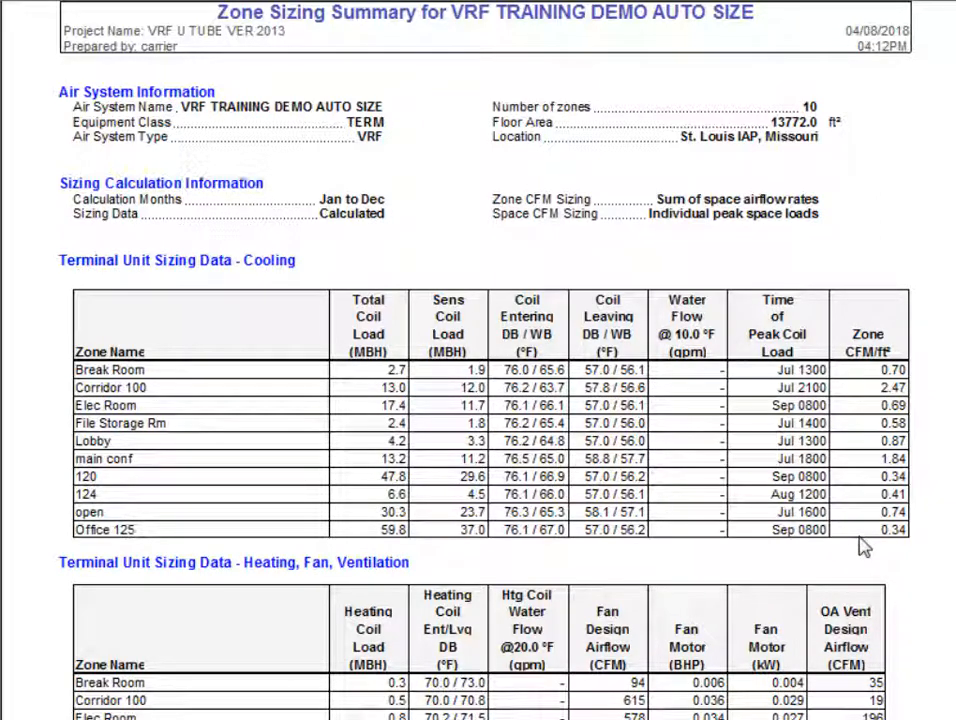
{"action": "scroll", "coordinate": [866, 533], "scroll_direction": "down", "scroll_amount": 4}
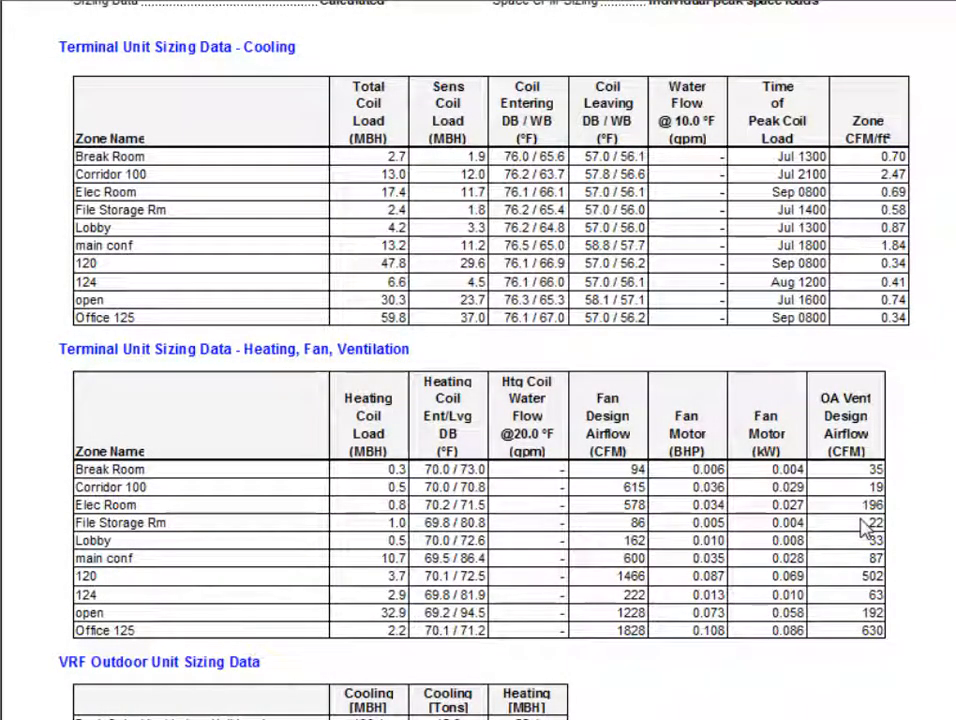
{"action": "scroll", "coordinate": [866, 530], "scroll_direction": "down", "scroll_amount": 3}
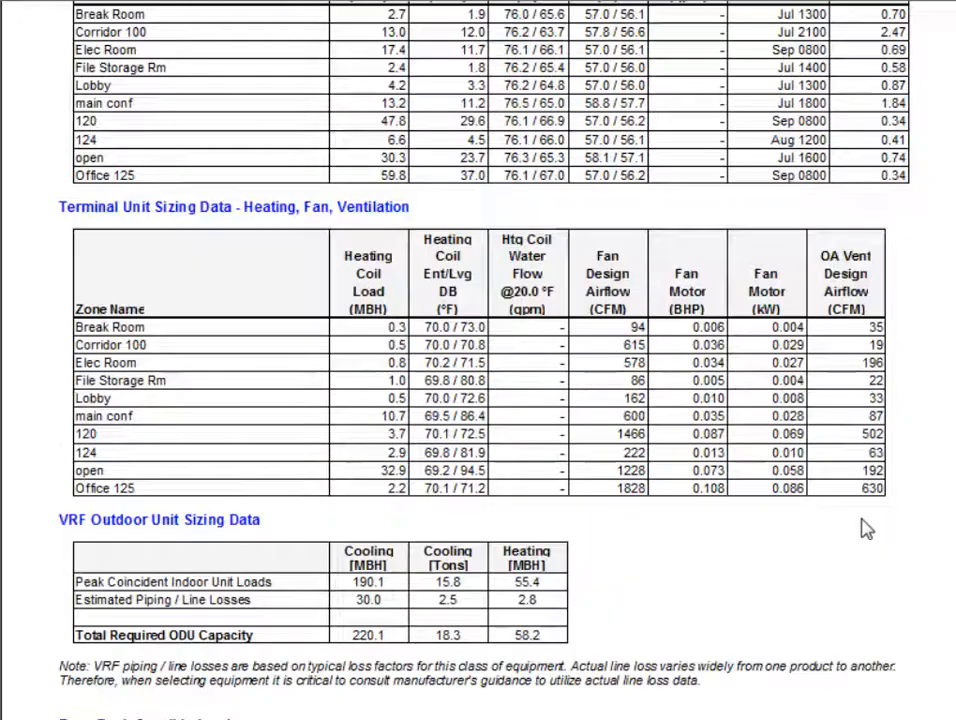
Step: Scroll further to see 190.1 MBH peak indoor loads plus 30.0 MBH estimated piping losses
{"action": "scroll", "coordinate": [866, 530], "scroll_direction": "down", "scroll_amount": 2}
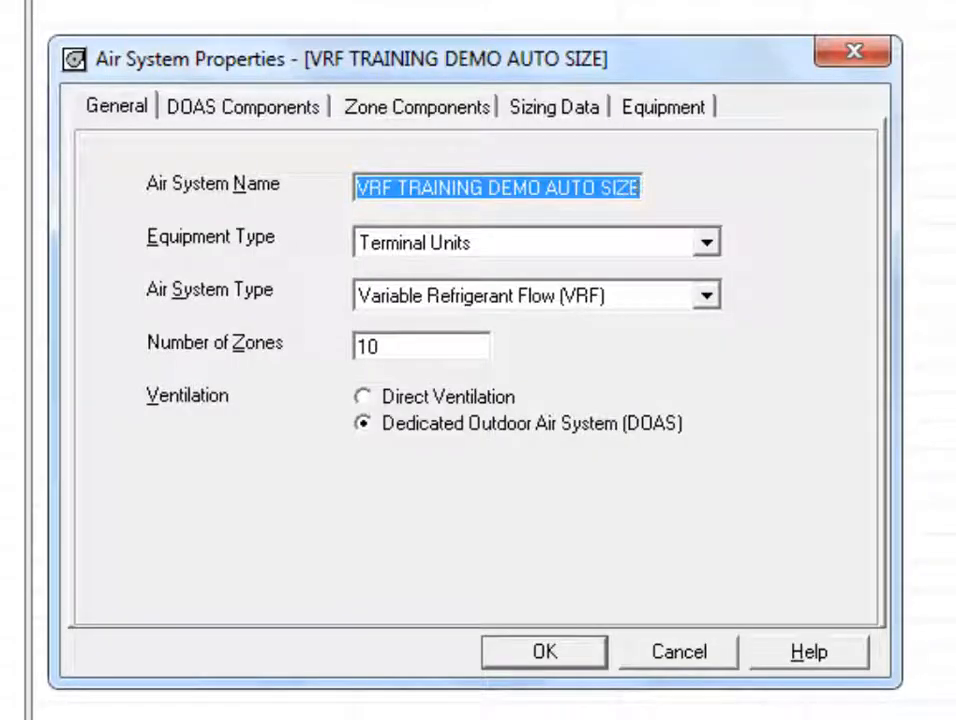
Step: Rate the VRF outdoor unit by ODU Input Power with user-defined 230.0/232.0 MBH and 18.200/18.600 kW
{"action": "left_click", "coordinate": [688, 112]}
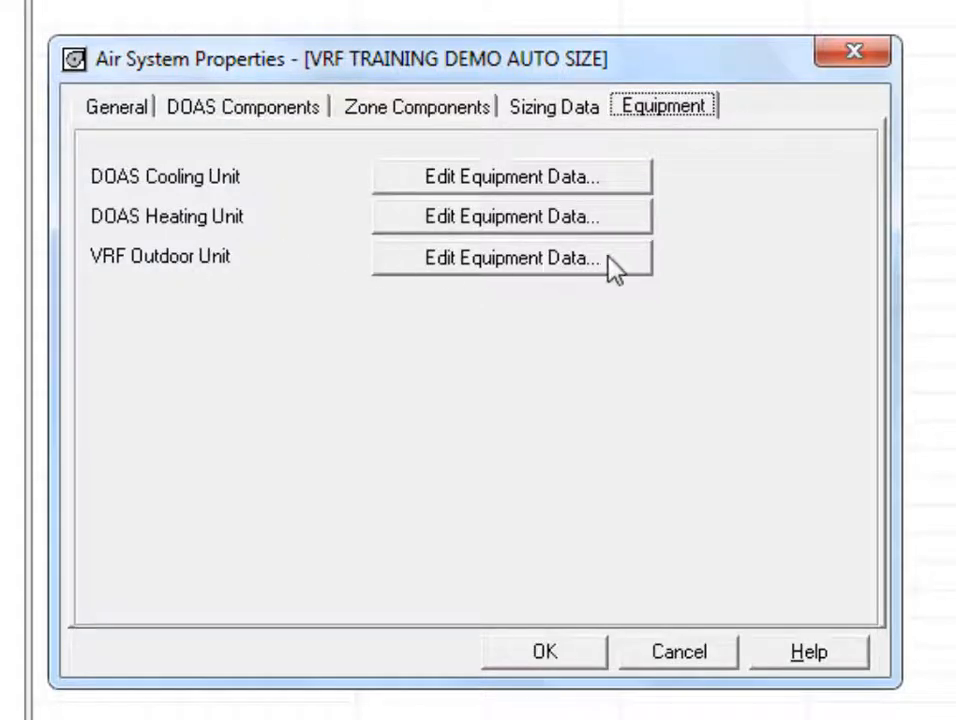
{"action": "left_click", "coordinate": [638, 266]}
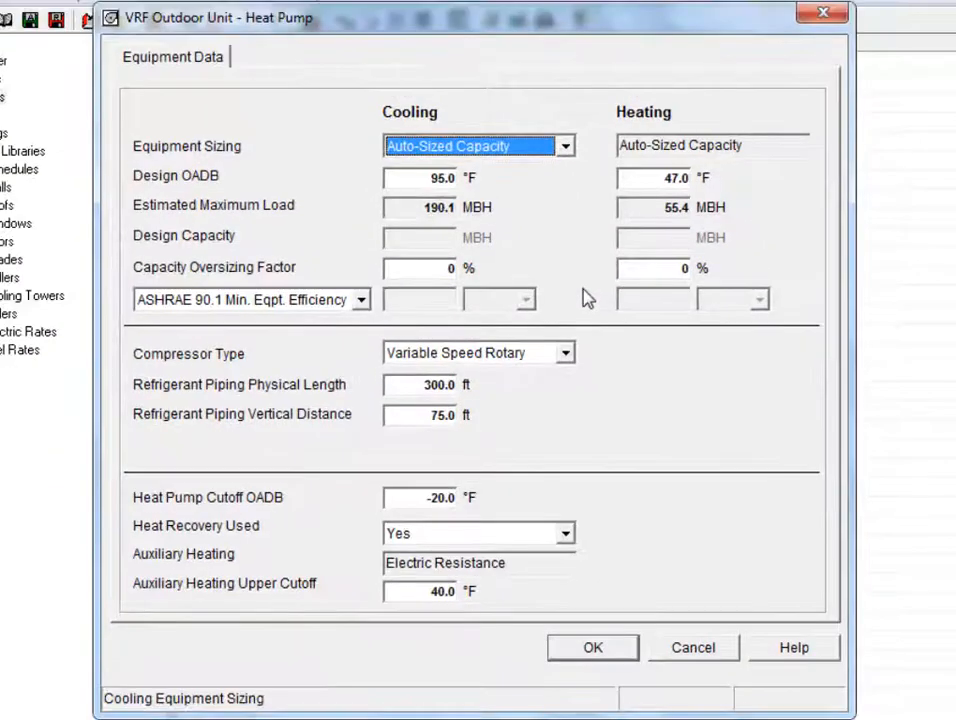
{"action": "left_click", "coordinate": [362, 300]}
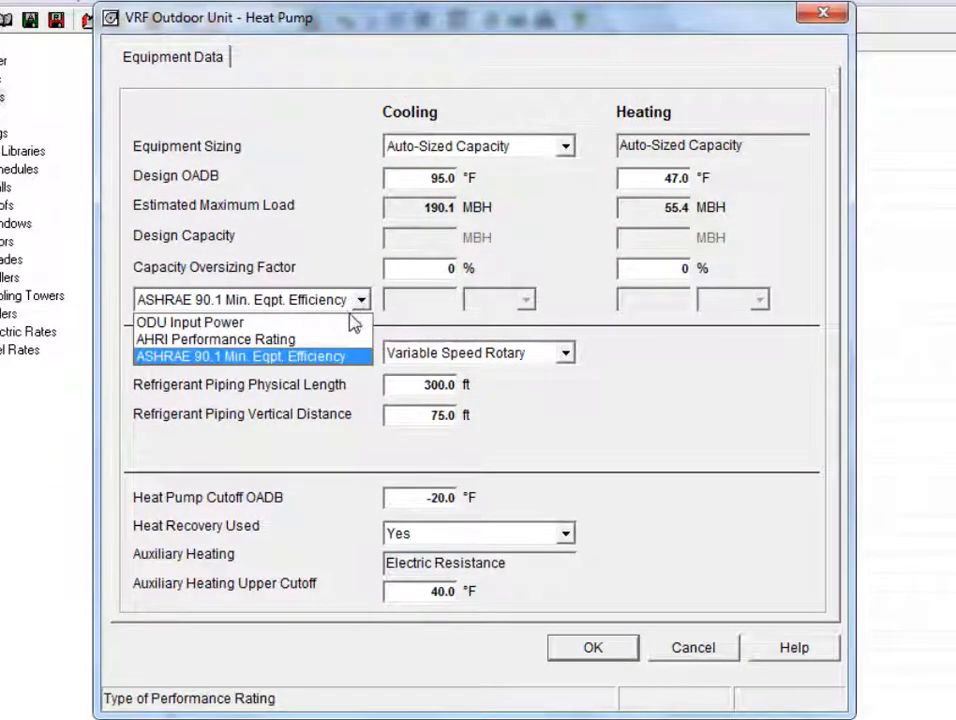
{"action": "left_click", "coordinate": [330, 324]}
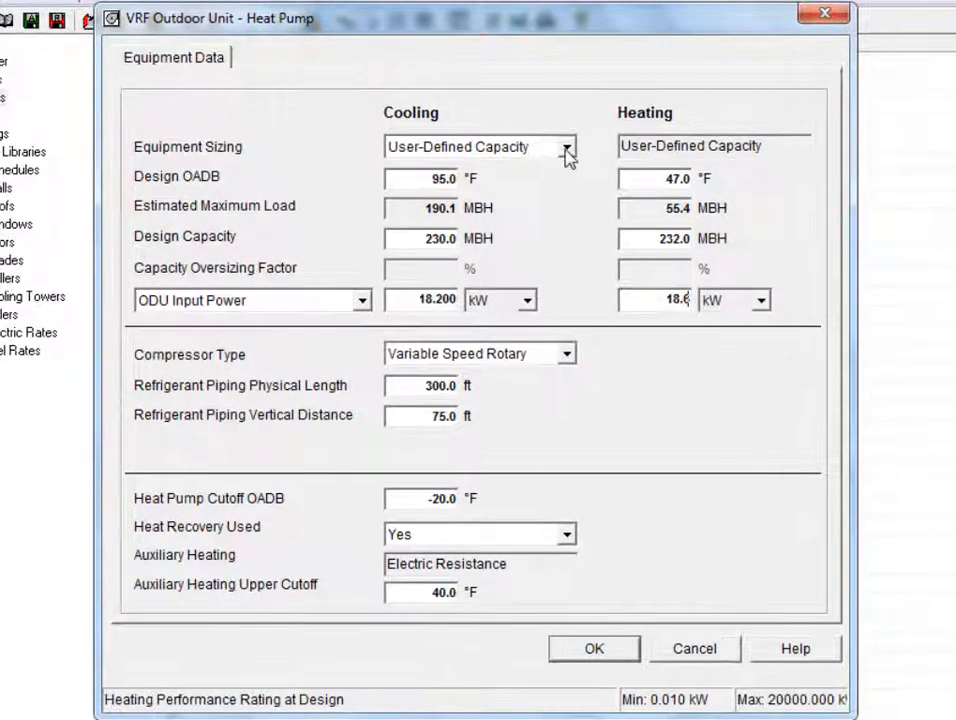
{"action": "left_click", "coordinate": [566, 149]}
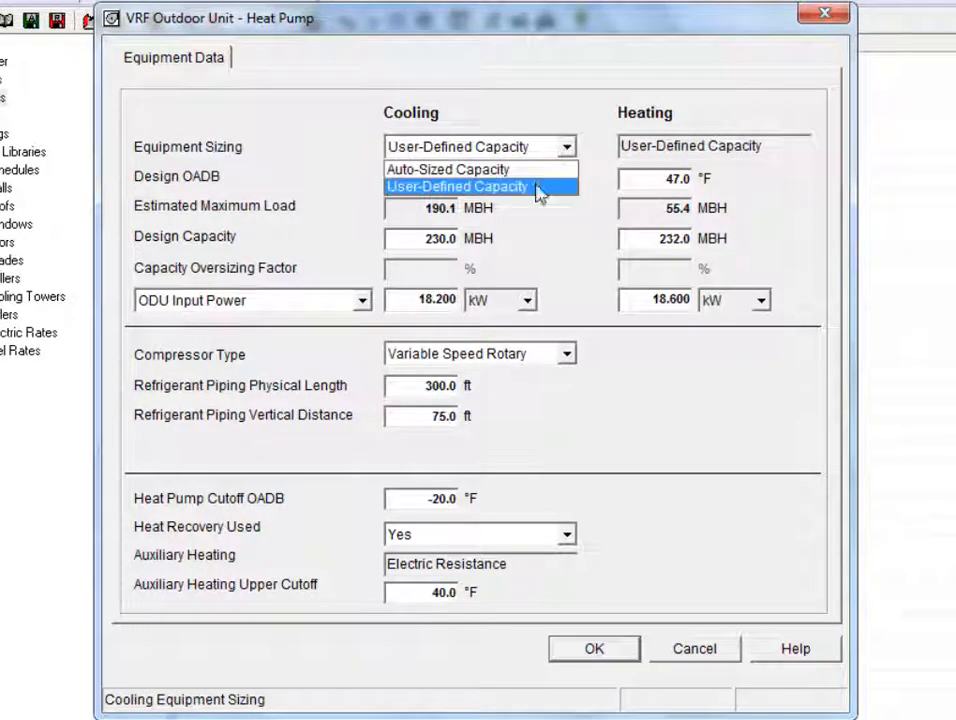
{"action": "left_click", "coordinate": [540, 187]}
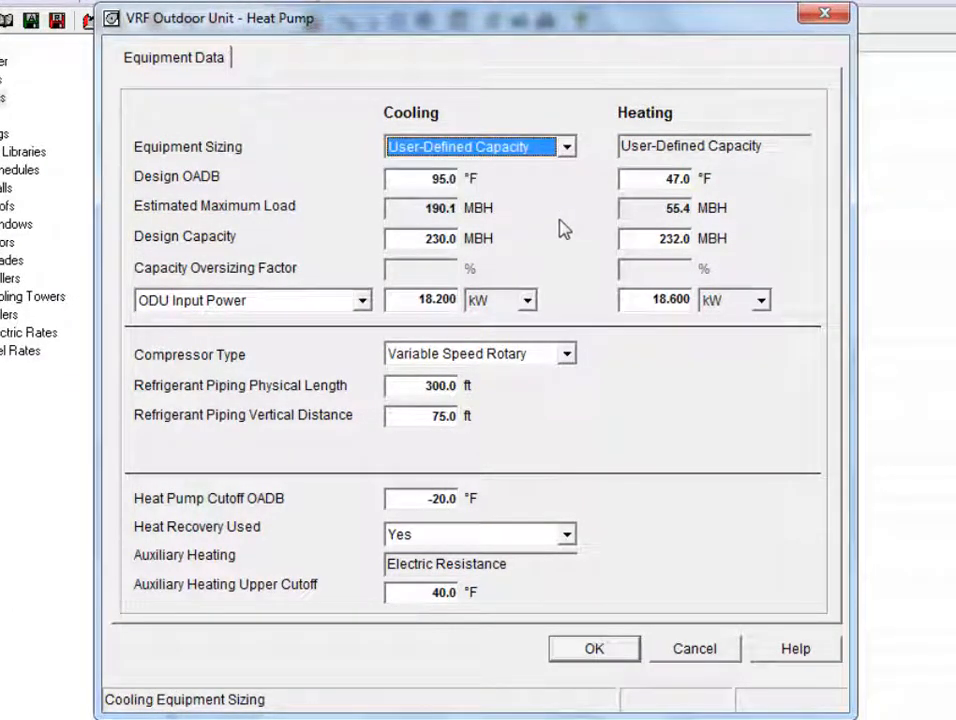
{"action": "left_click", "coordinate": [408, 240]}
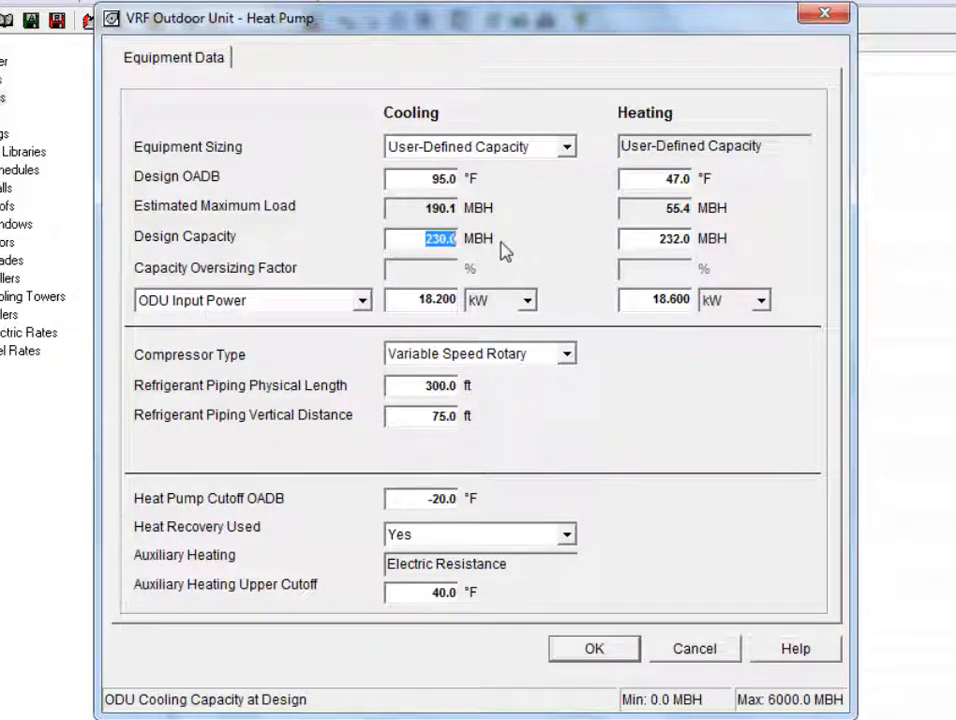
{"action": "left_click", "coordinate": [641, 243]}
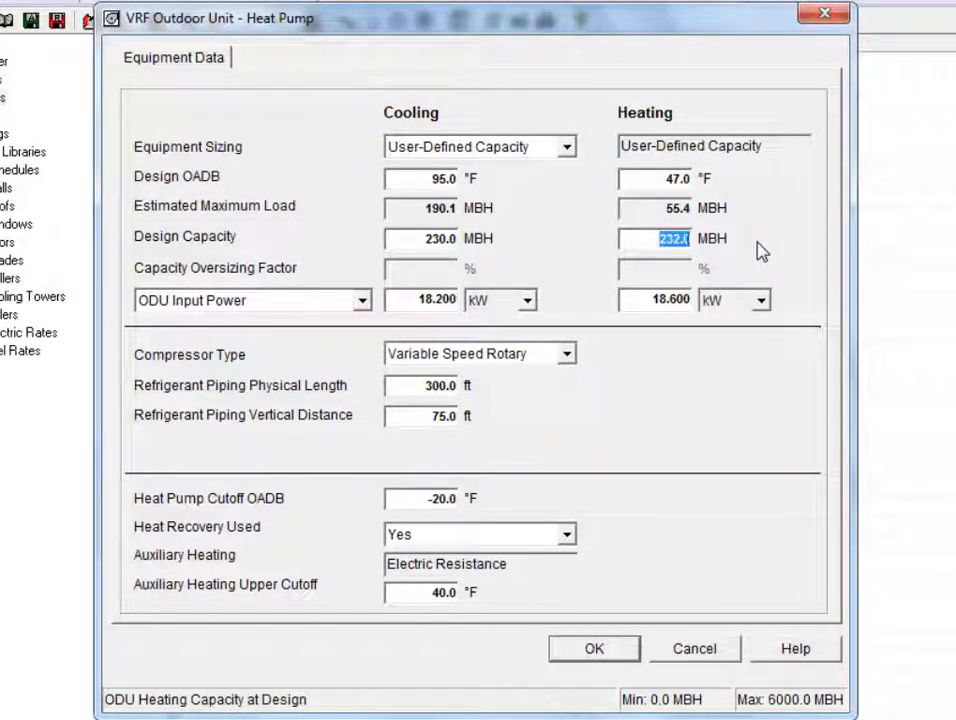
{"action": "left_click", "coordinate": [412, 299]}
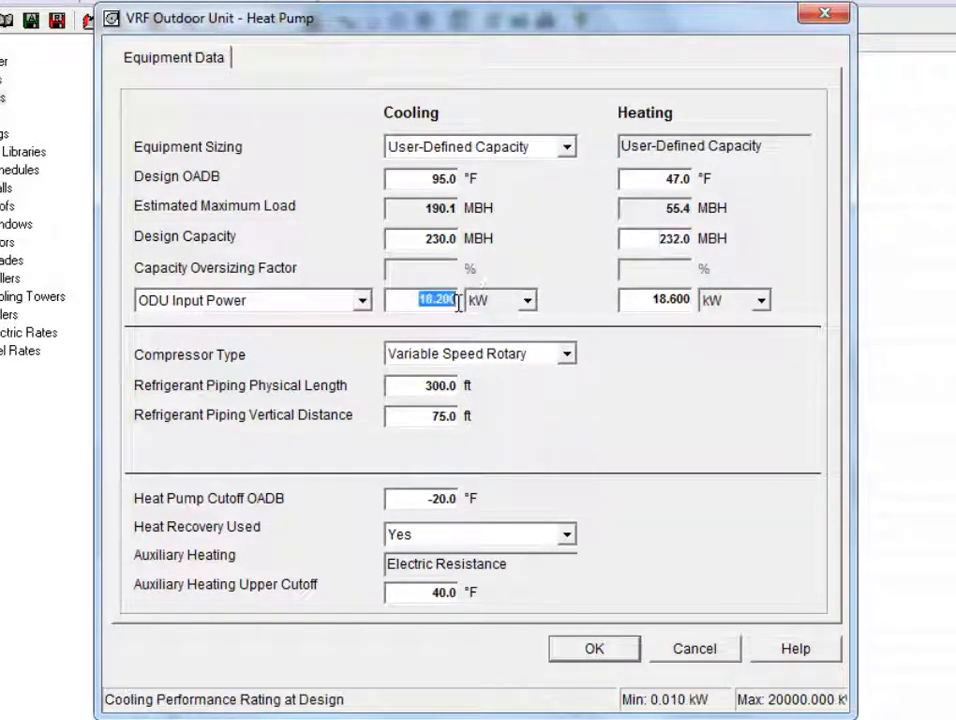
{"action": "left_click", "coordinate": [651, 301]}
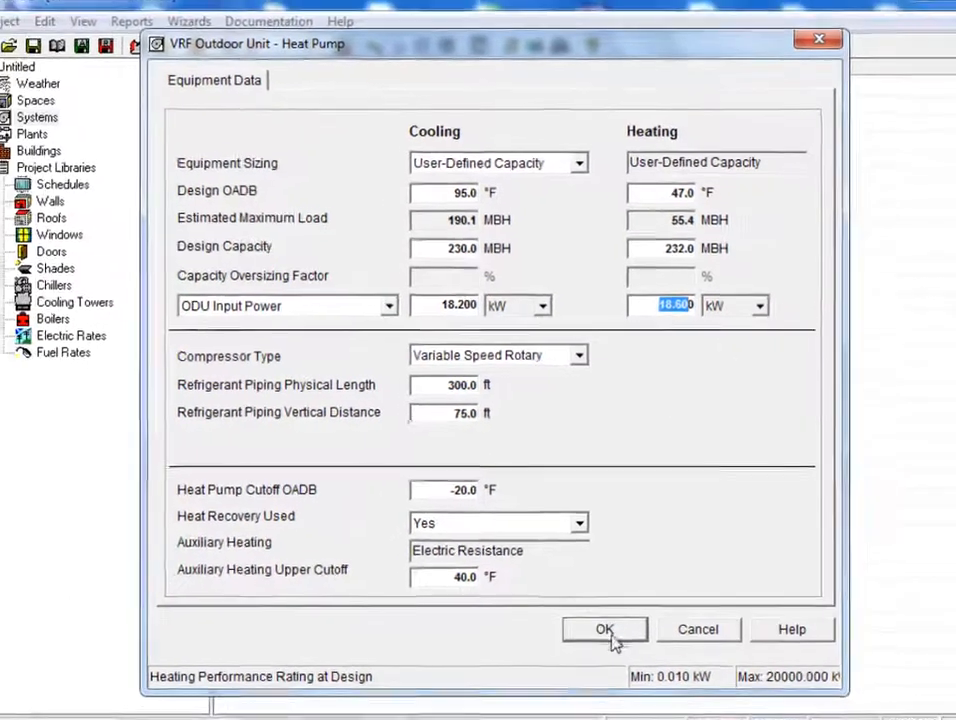
{"action": "left_click", "coordinate": [594, 648]}
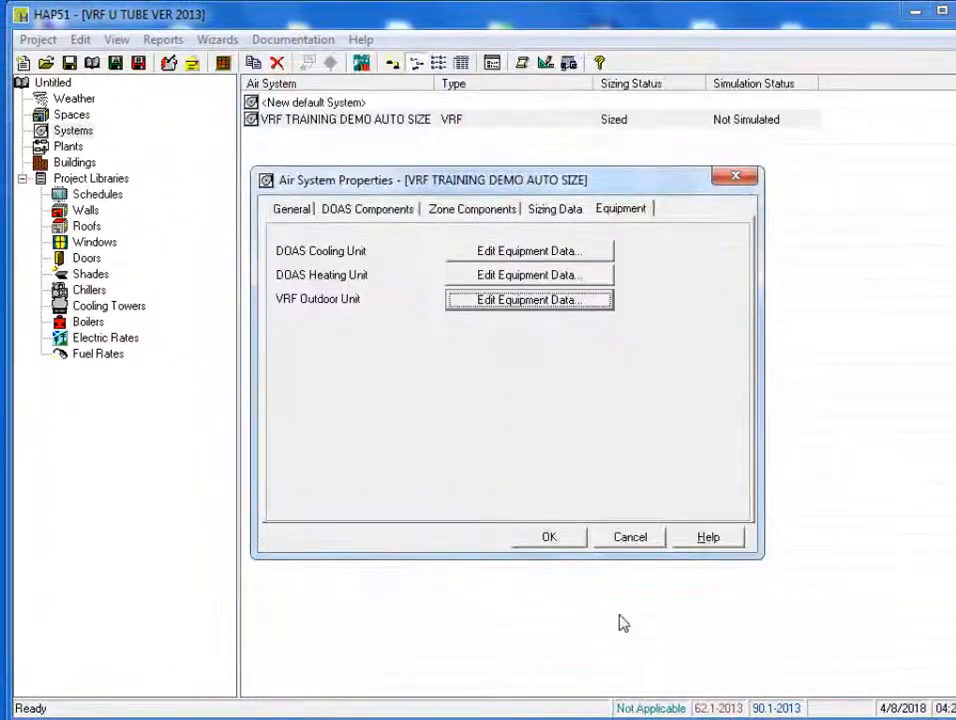
Step: Apply the Air System Properties, leaving the VRF system Not Sized, and show the Buildings list
{"action": "left_click", "coordinate": [574, 541]}
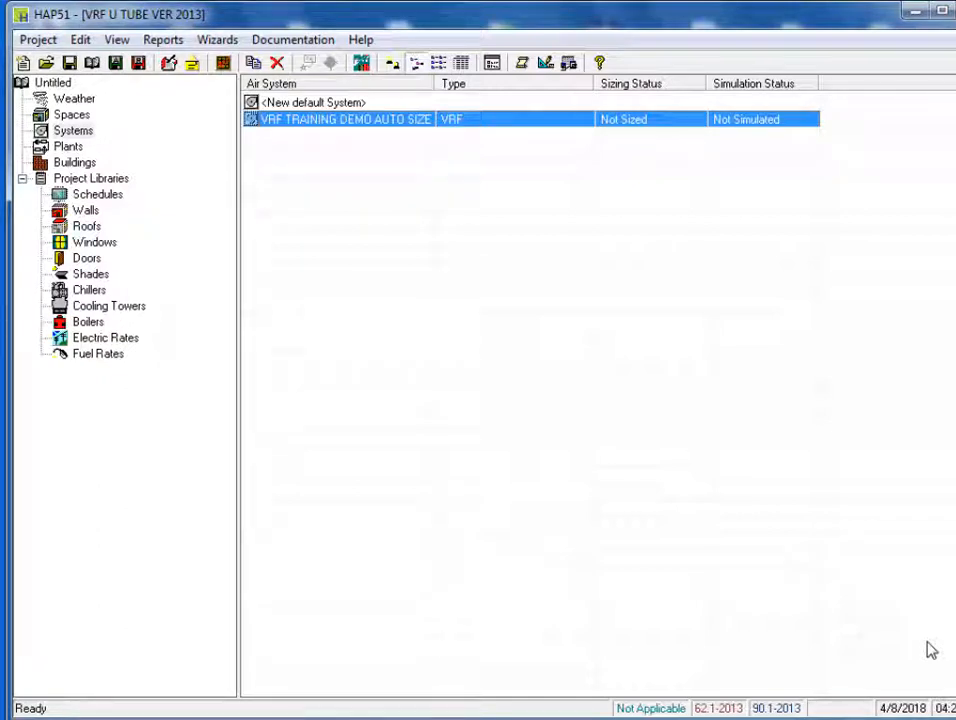
{"action": "left_click", "coordinate": [82, 162]}
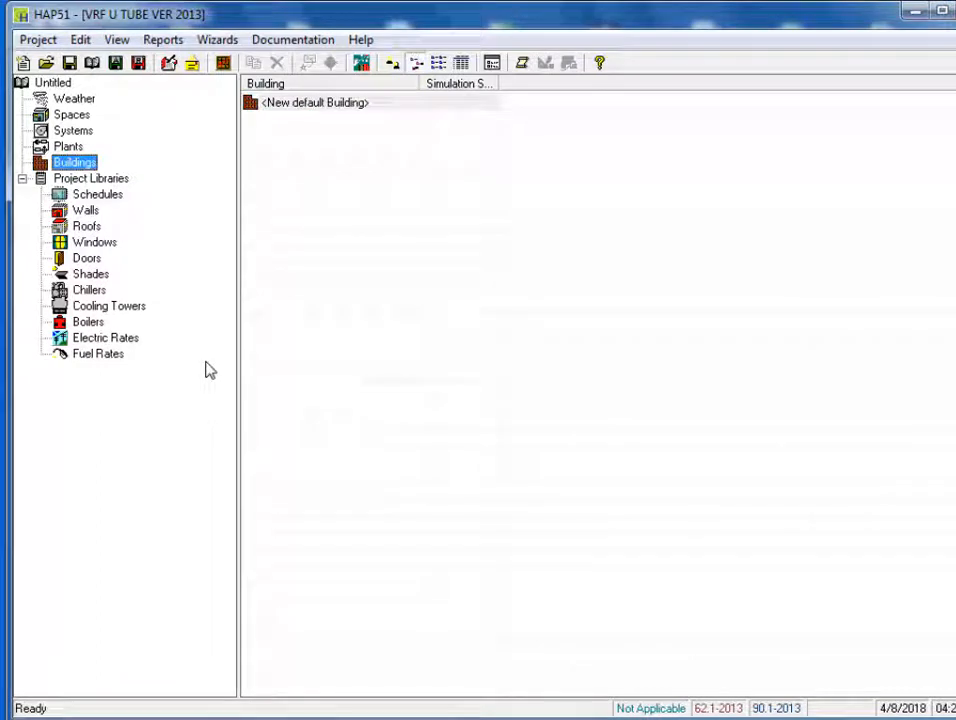
{"action": "double_click", "coordinate": [352, 104]}
{"action": "left_click", "coordinate": [601, 155]}
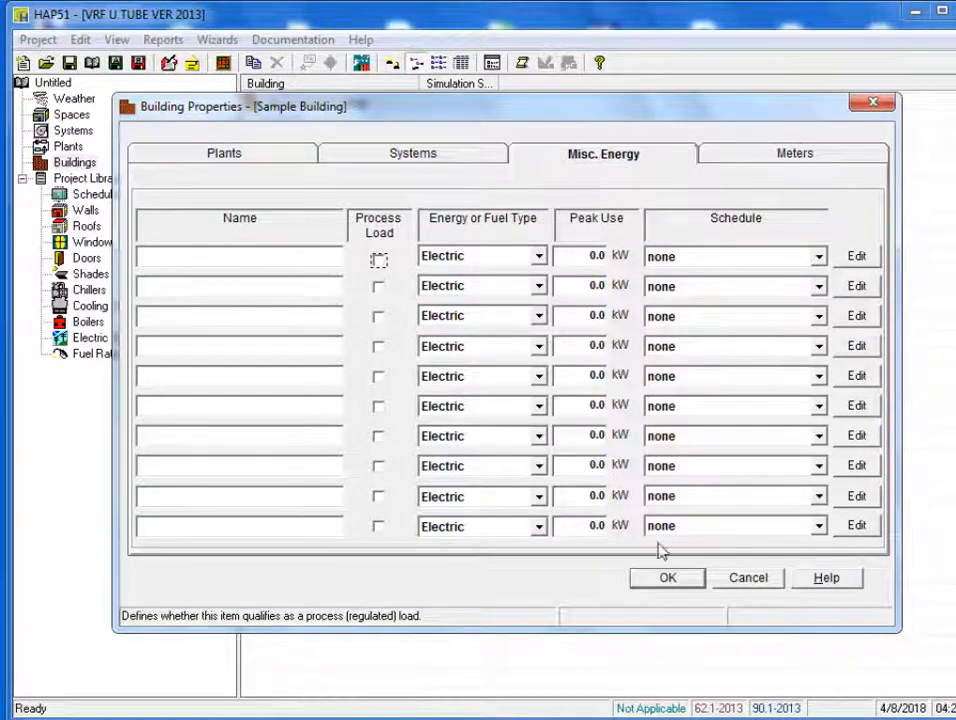
{"action": "left_click", "coordinate": [745, 577]}
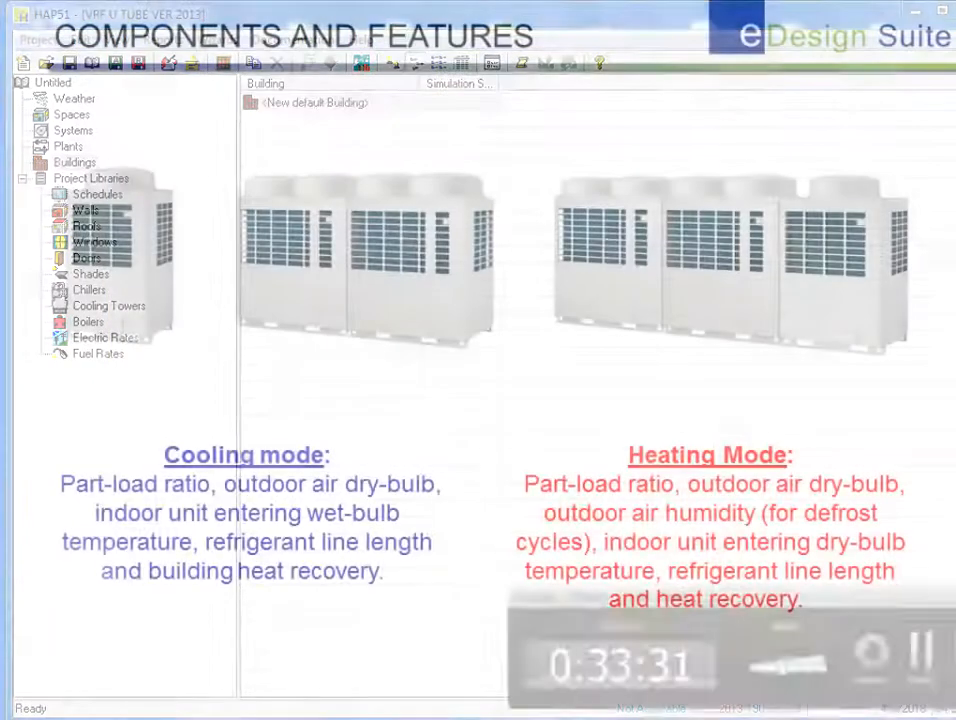